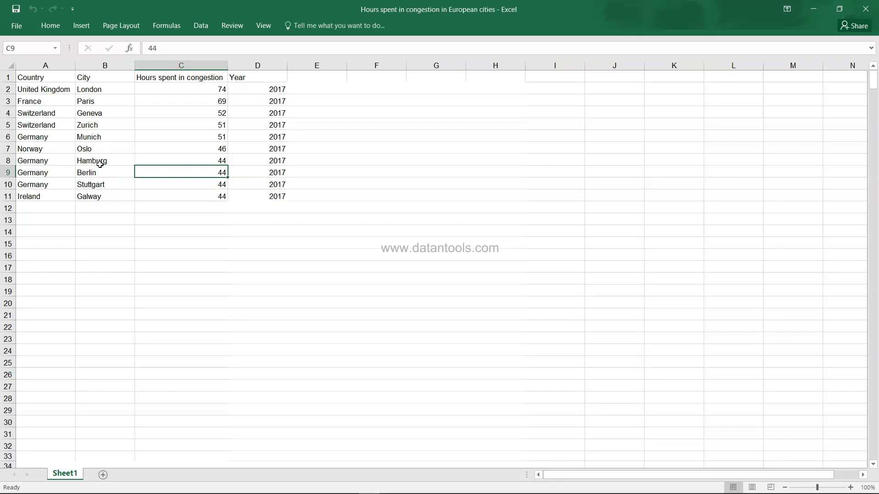
Review the Country, City, Hours spent in congestion and Year columns of the congestion spreadsheet.
{"action": "left_click_drag", "start_coordinate": [40, 90], "coordinate": [42, 174]}
{"action": "left_click", "coordinate": [42, 174]}
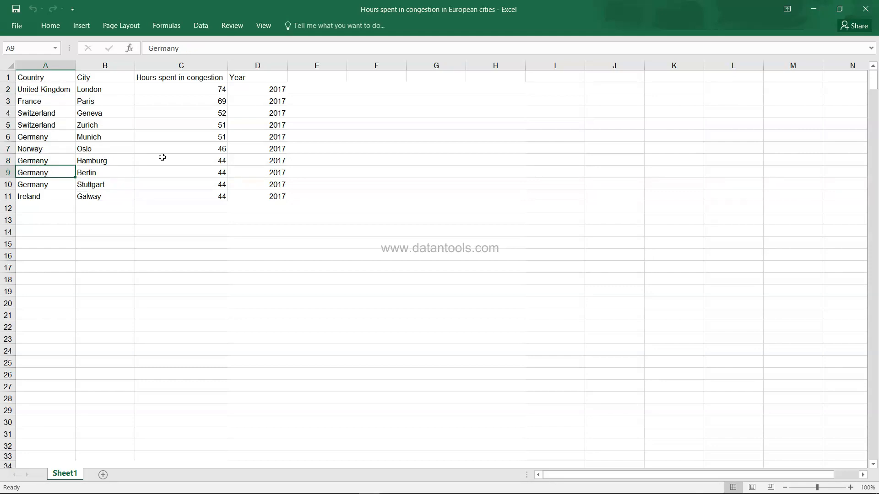
{"action": "left_click", "coordinate": [209, 145]}
{"action": "left_click_drag", "start_coordinate": [275, 81], "coordinate": [277, 224]}
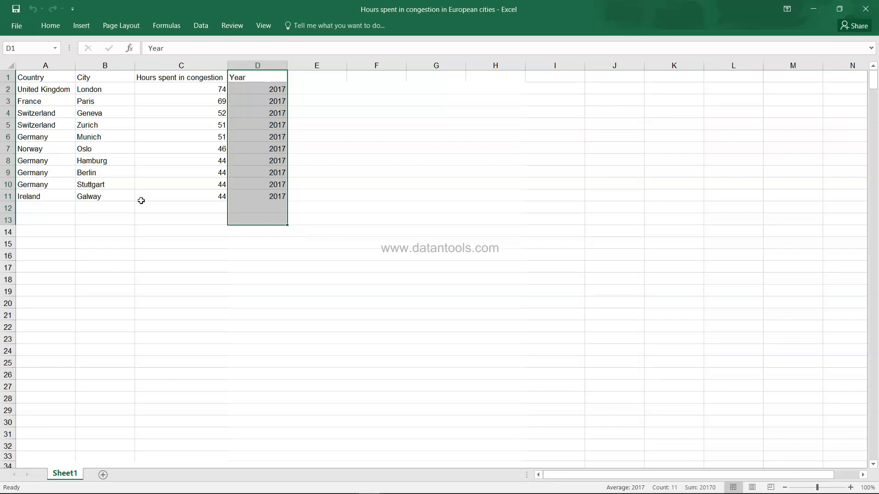
{"action": "left_click", "coordinate": [122, 197]}
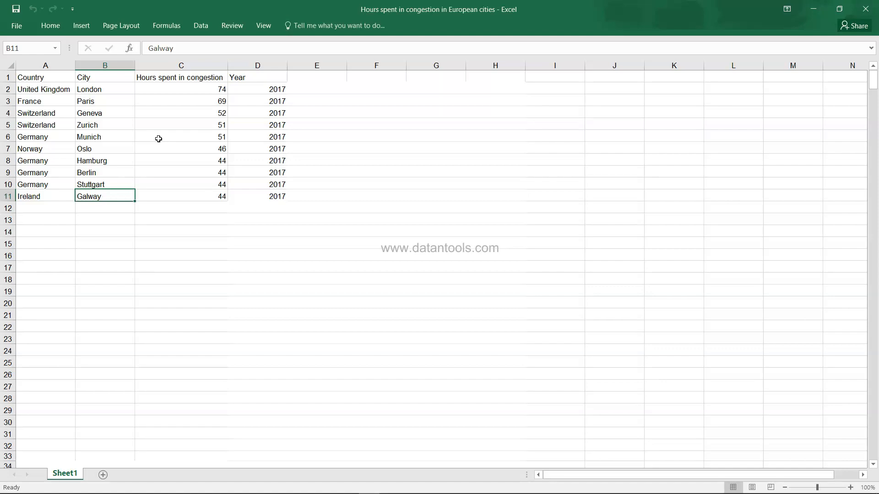
Switch to Tableau and connect to the Excel workbook "Hours spent in congestion in European cities".
{"action": "key", "text": "alt+Tab"}
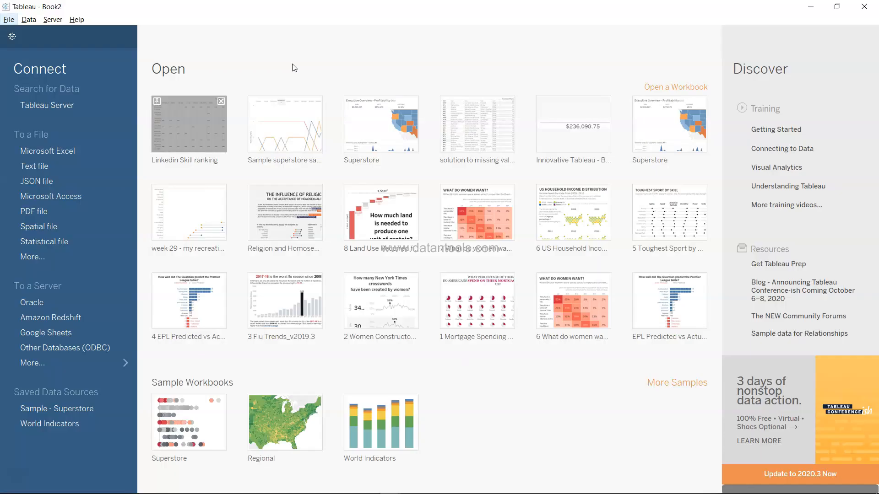
{"action": "left_click", "coordinate": [73, 153]}
{"action": "left_click", "coordinate": [215, 95]}
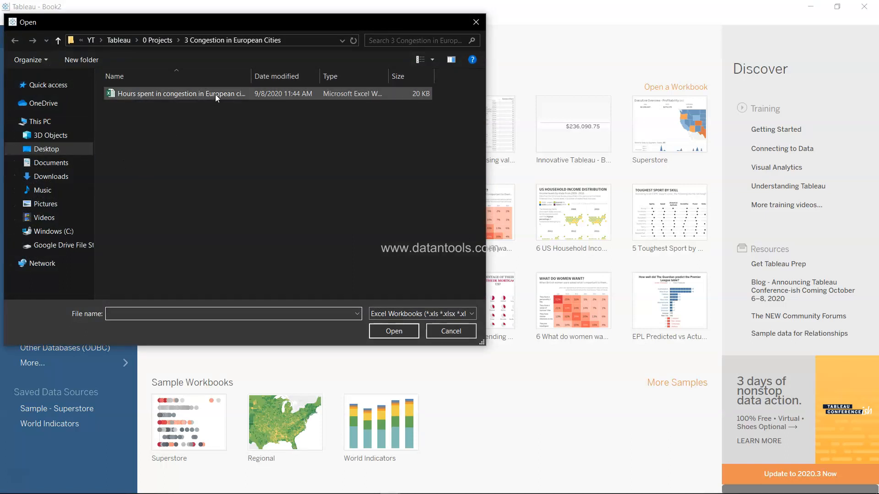
{"action": "double_click", "coordinate": [215, 94]}
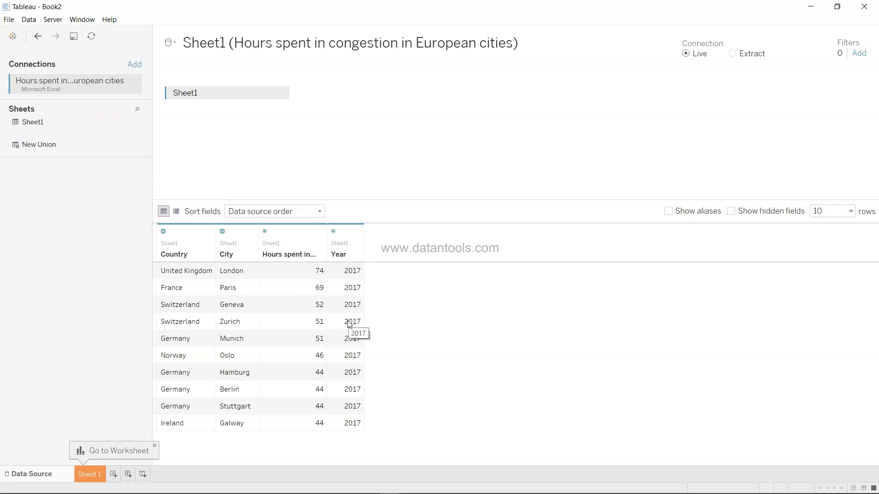
Build a symbol map on Sheet 1 showing Hours spent in congestion by Country.
{"action": "left_click", "coordinate": [94, 476]}
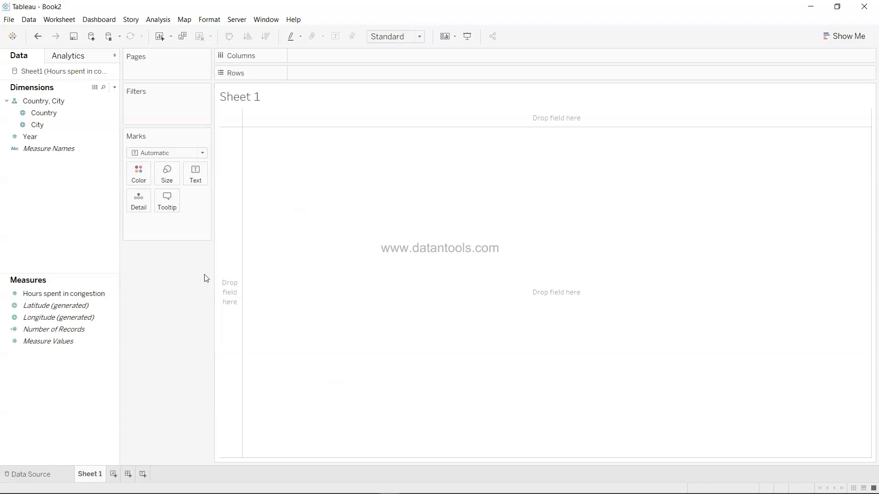
{"action": "left_click", "coordinate": [97, 115]}
{"action": "left_click", "coordinate": [93, 295], "text": "ctrl"}
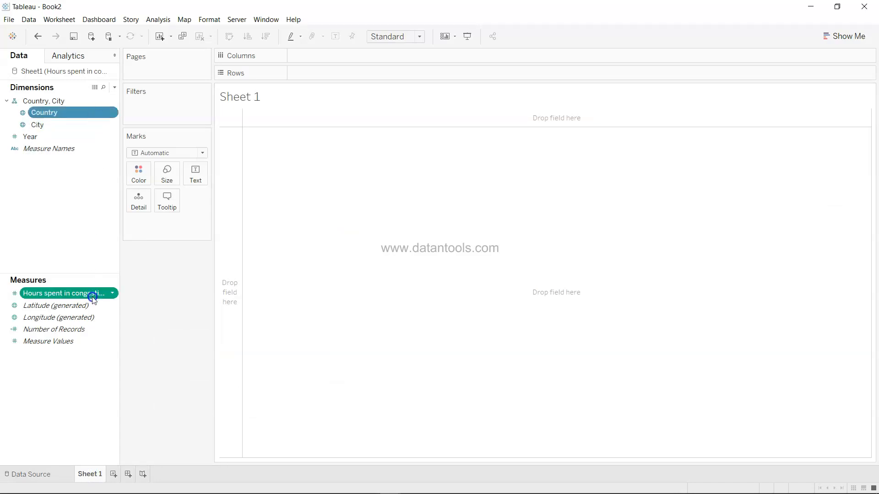
{"action": "left_click", "coordinate": [833, 40]}
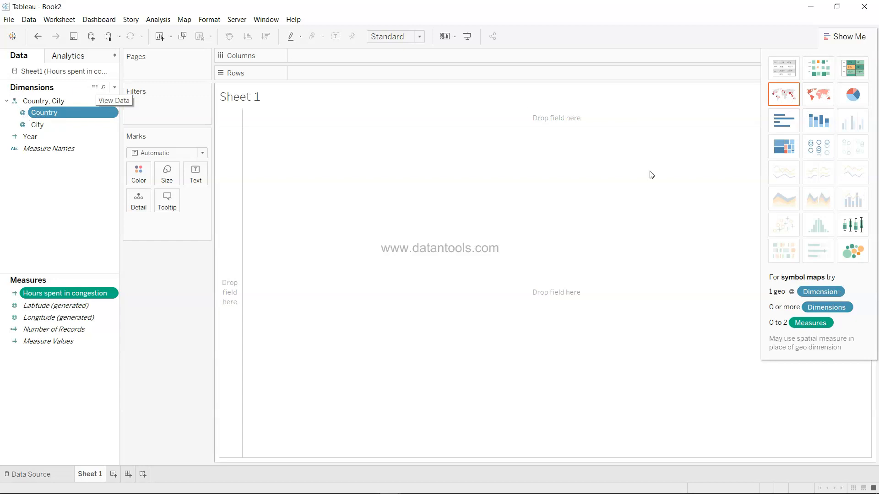
{"action": "left_click", "coordinate": [788, 101]}
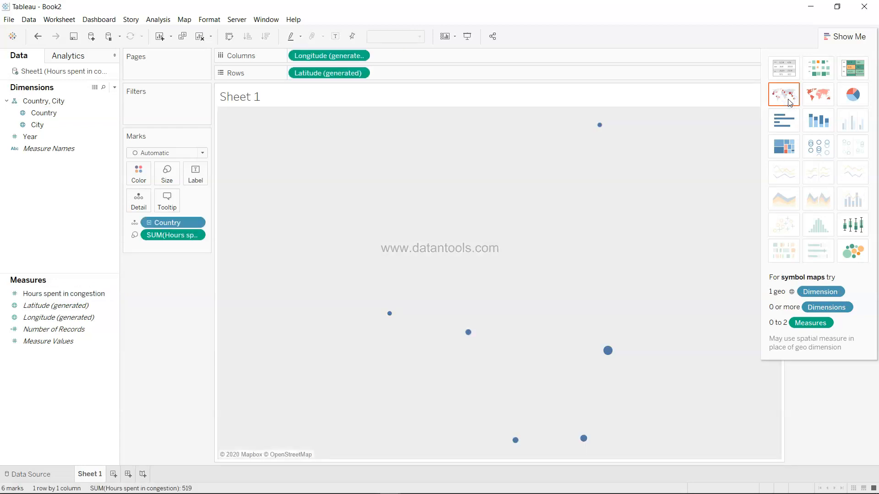
{"action": "left_click", "coordinate": [844, 37]}
Compare the country marks on the Sheet 1 map with the country and city rows in the data source.
{"action": "mouse_move", "coordinate": [614, 351]}
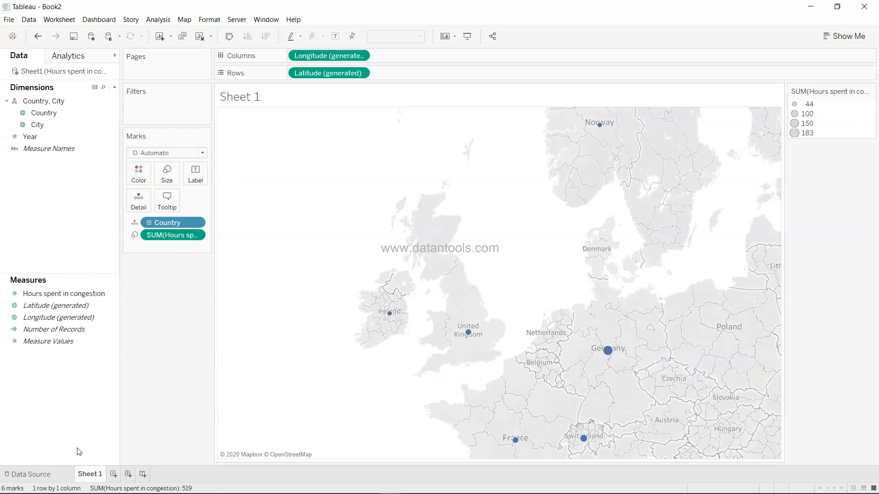
{"action": "left_click", "coordinate": [69, 476]}
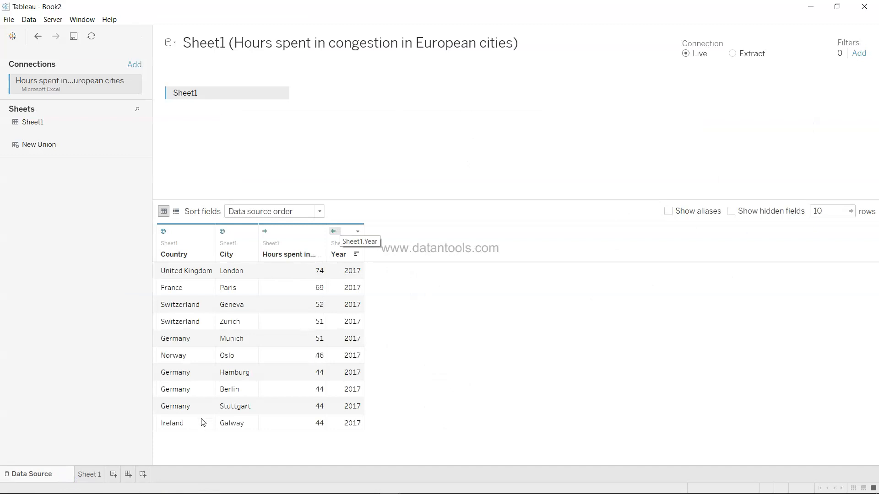
{"action": "left_click", "coordinate": [94, 476]}
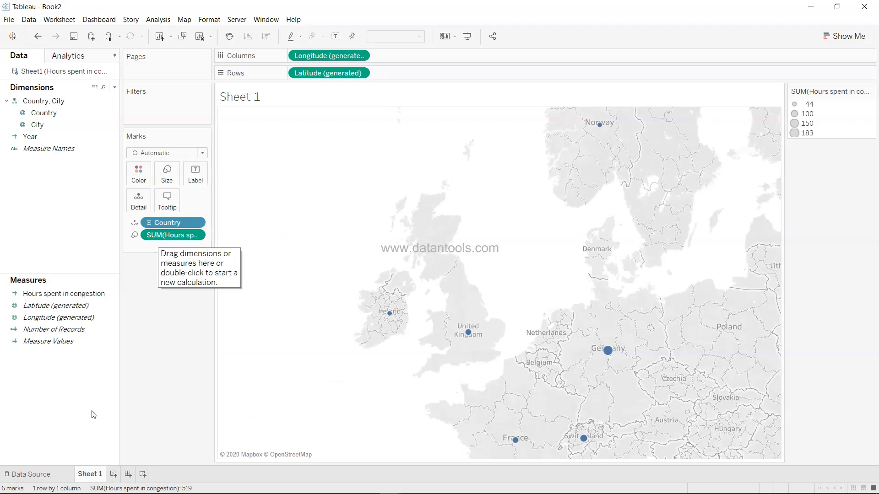
{"action": "left_click", "coordinate": [61, 476]}
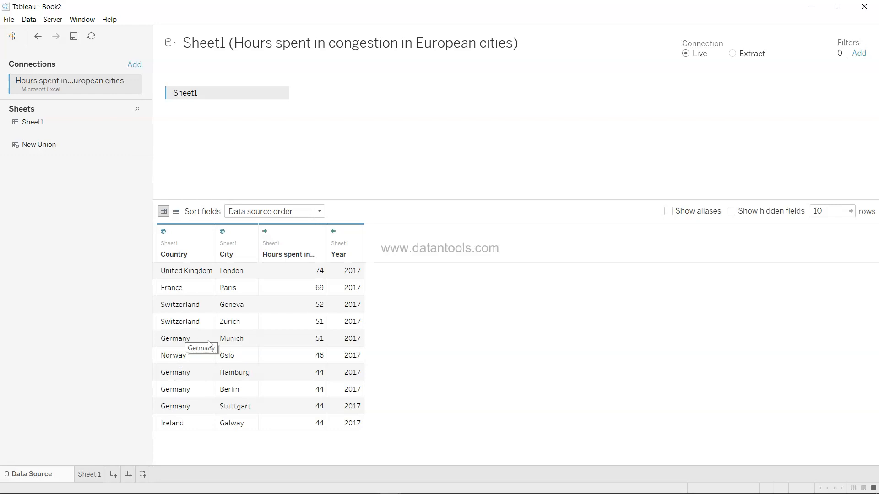
{"action": "left_click", "coordinate": [95, 476]}
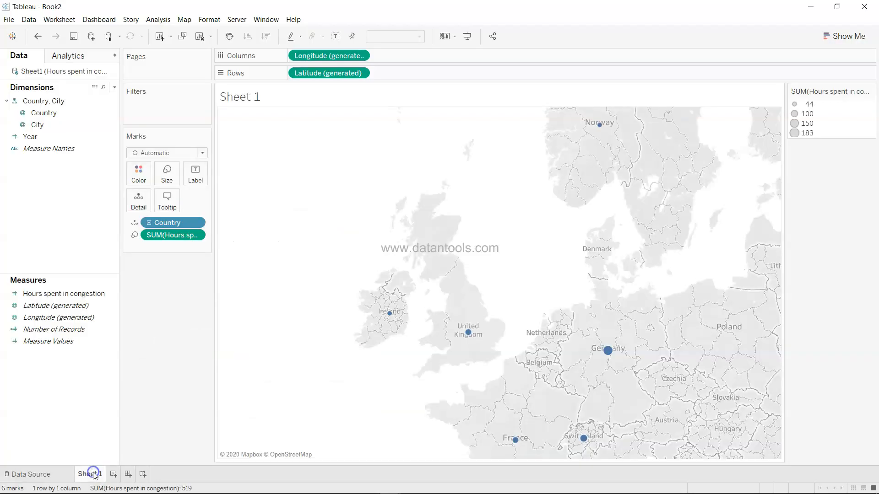
Change the aggregation of Hours spent in congestion on the map from Sum to Average.
{"action": "left_click", "coordinate": [195, 235]}
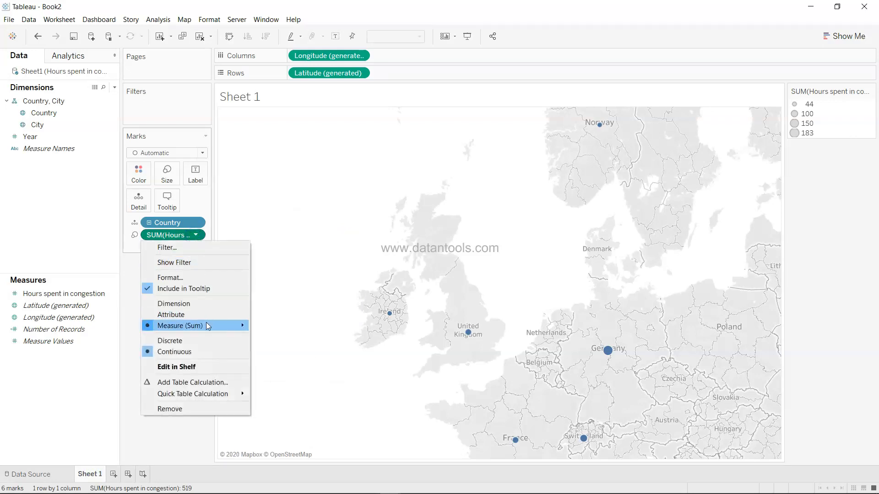
{"action": "mouse_move", "coordinate": [208, 325]}
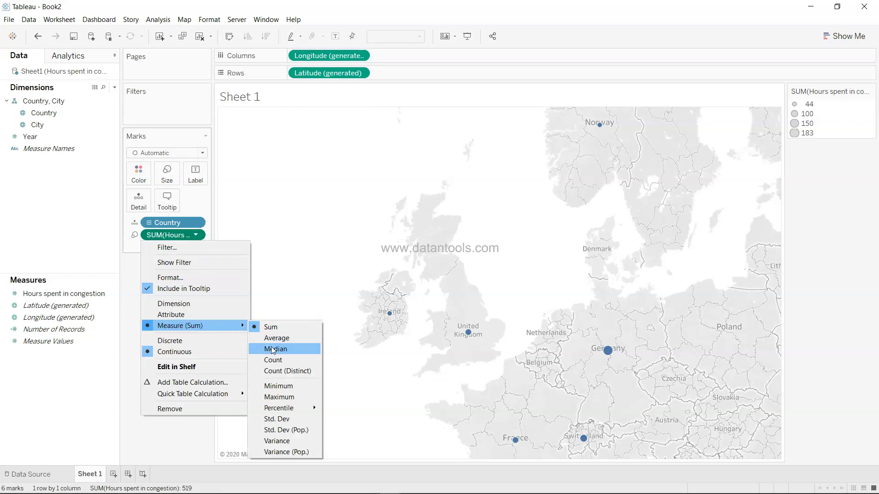
{"action": "left_click", "coordinate": [288, 339]}
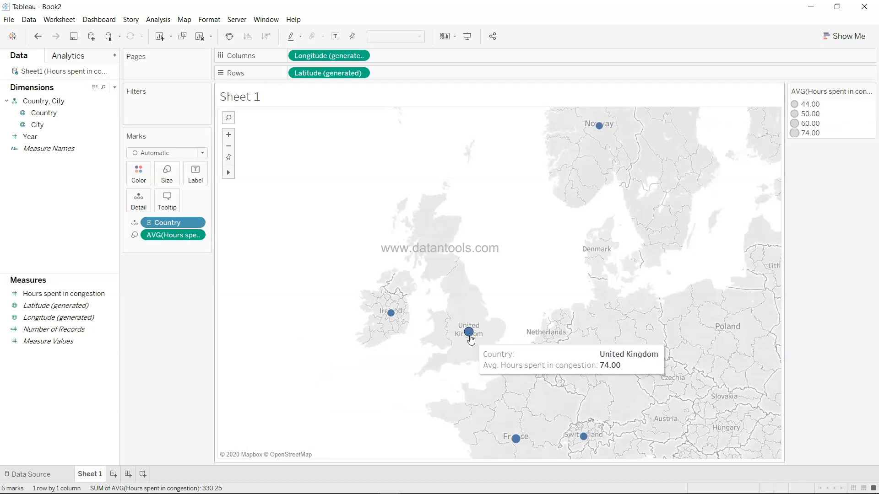
{"action": "mouse_move", "coordinate": [515, 439]}
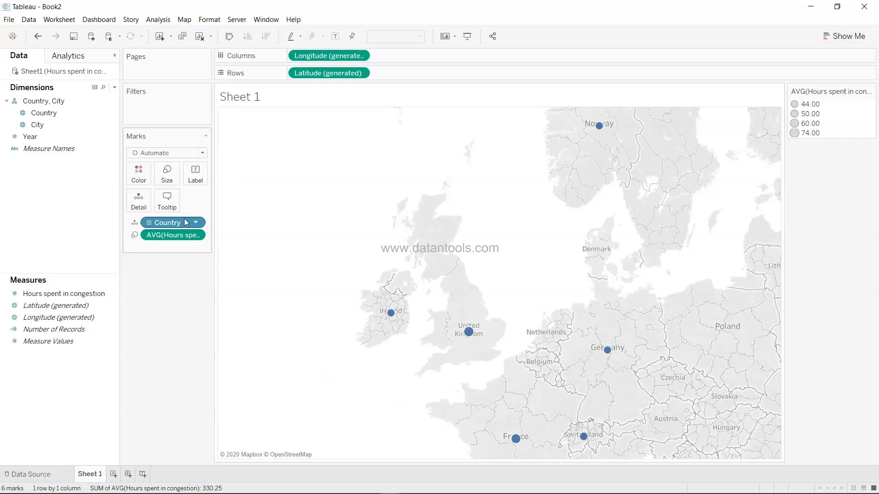
Enlarge the circle marks on the map moderately and check the average hours of individual countries.
{"action": "left_click", "coordinate": [167, 175]}
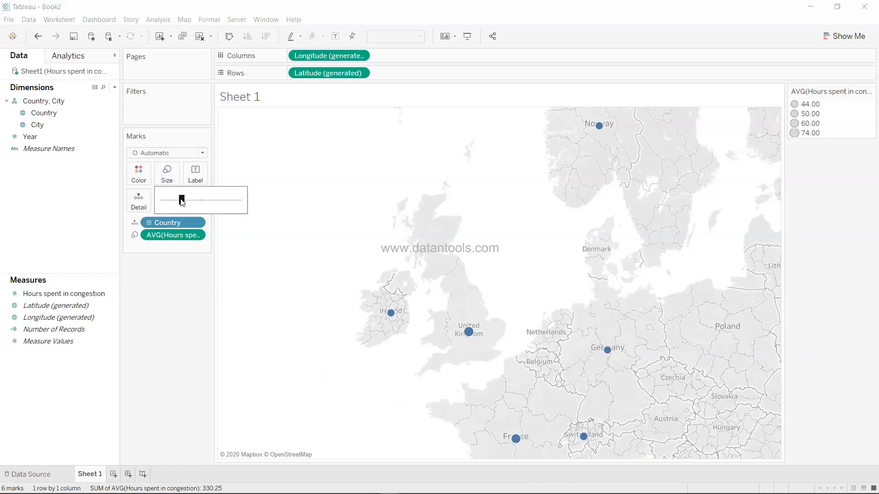
{"action": "left_click_drag", "start_coordinate": [181, 199], "coordinate": [193, 201]}
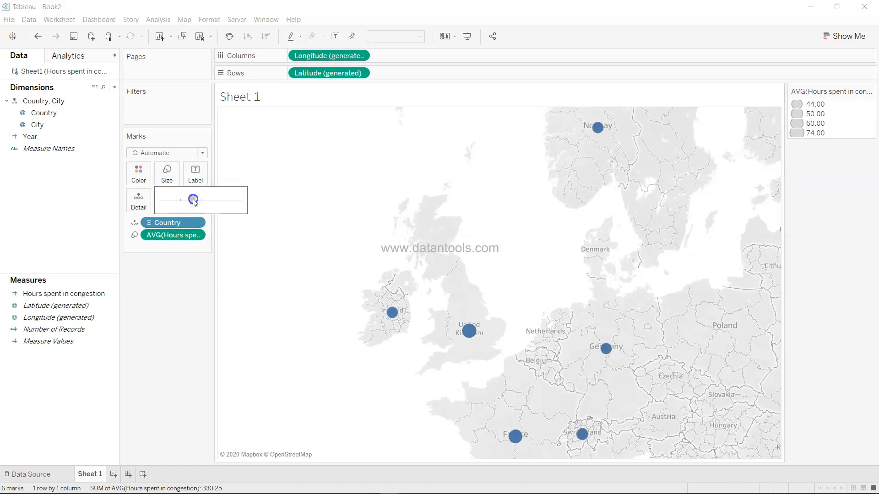
{"action": "left_click", "coordinate": [339, 357]}
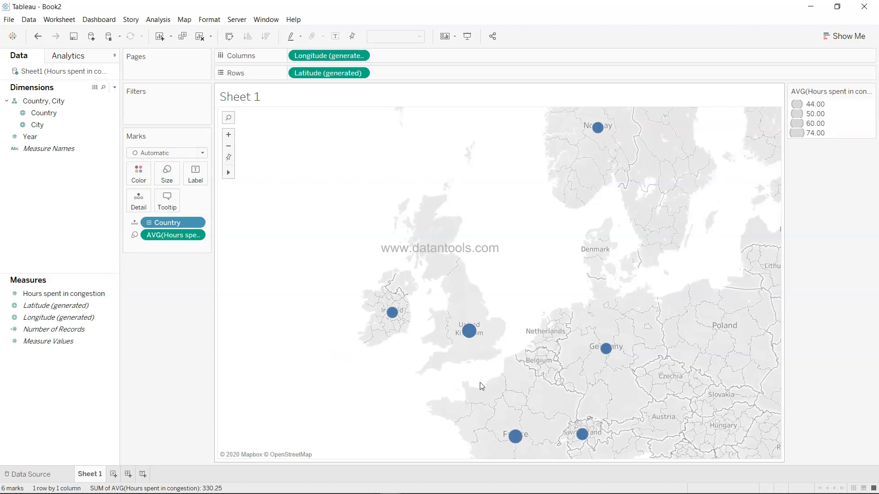
{"action": "mouse_move", "coordinate": [474, 336]}
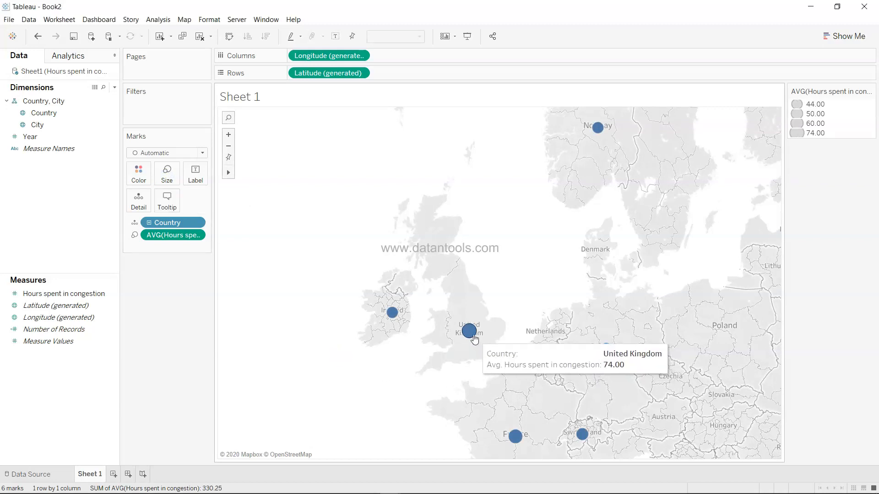
{"action": "mouse_move", "coordinate": [521, 444]}
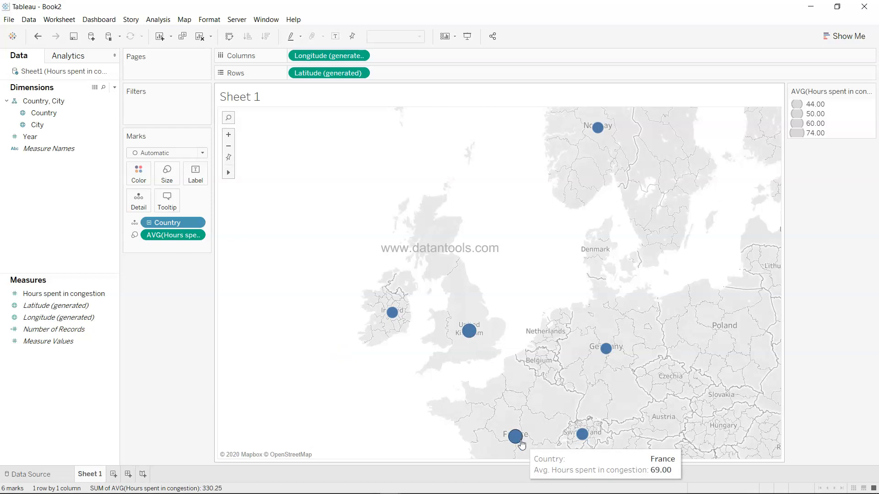
{"action": "mouse_move", "coordinate": [587, 438]}
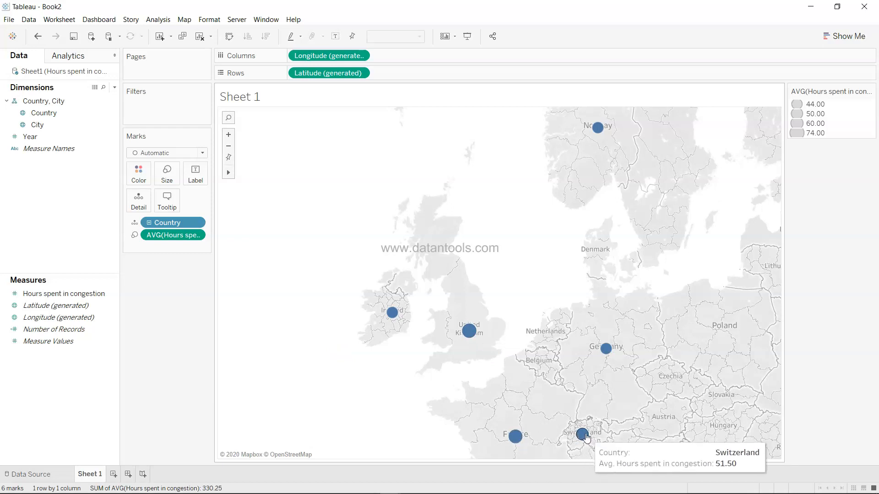
{"action": "mouse_move", "coordinate": [600, 138]}
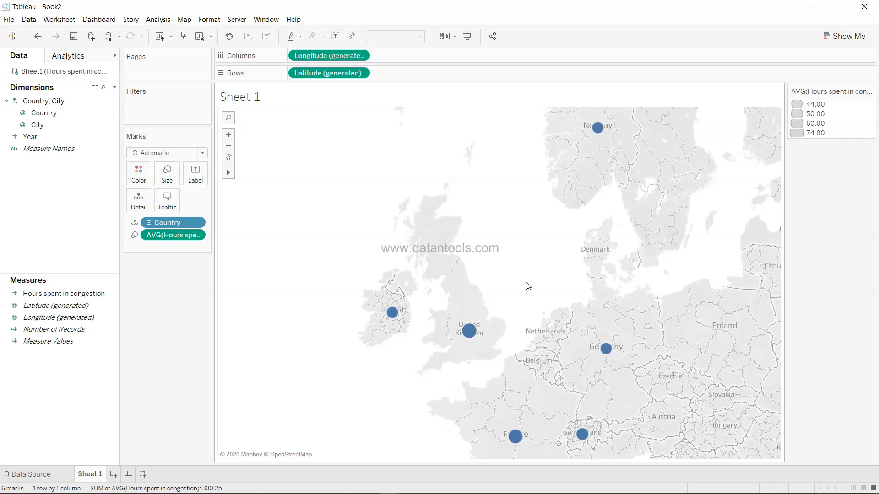
Add a new worksheet and build a horizontal bar chart of Hours spent in congestion by City.
{"action": "left_click", "coordinate": [114, 474]}
{"action": "left_click", "coordinate": [74, 131]}
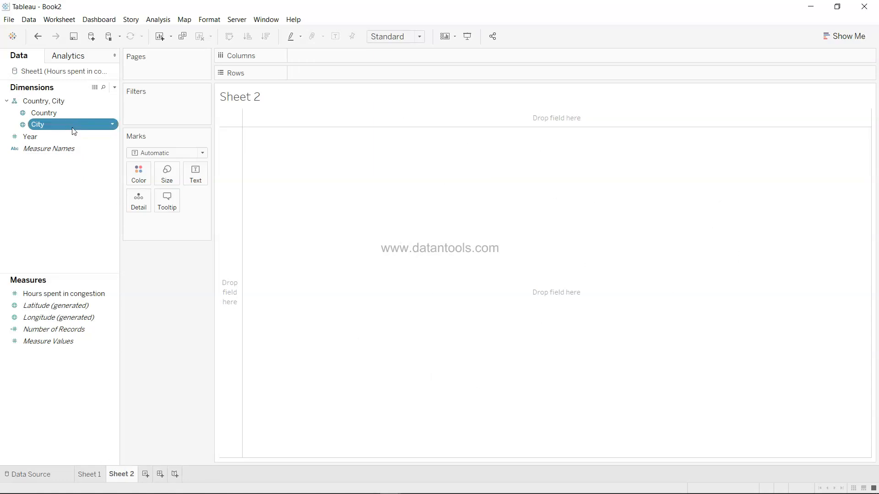
{"action": "left_click", "coordinate": [77, 297], "text": "ctrl"}
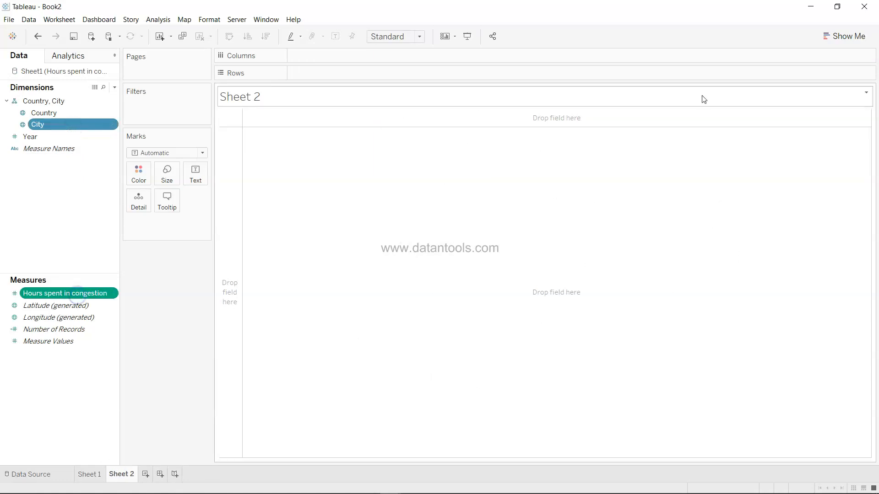
{"action": "left_click", "coordinate": [836, 36]}
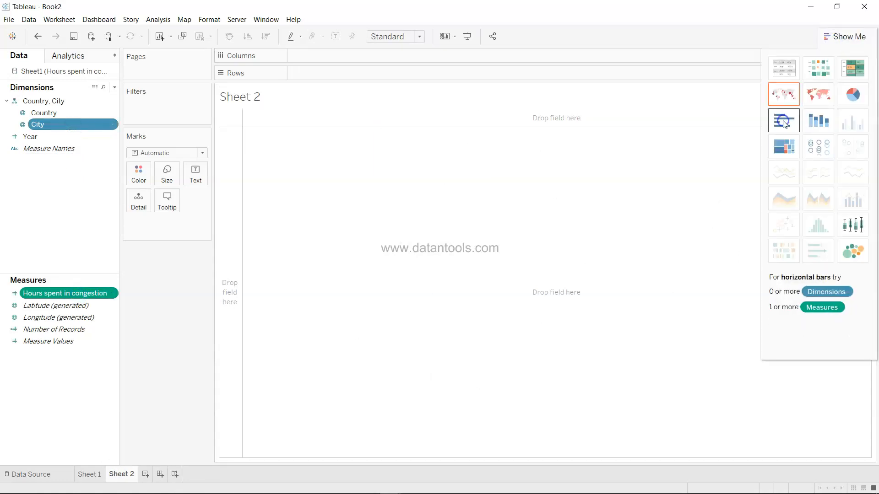
{"action": "left_click", "coordinate": [784, 119]}
{"action": "left_click", "coordinate": [842, 38]}
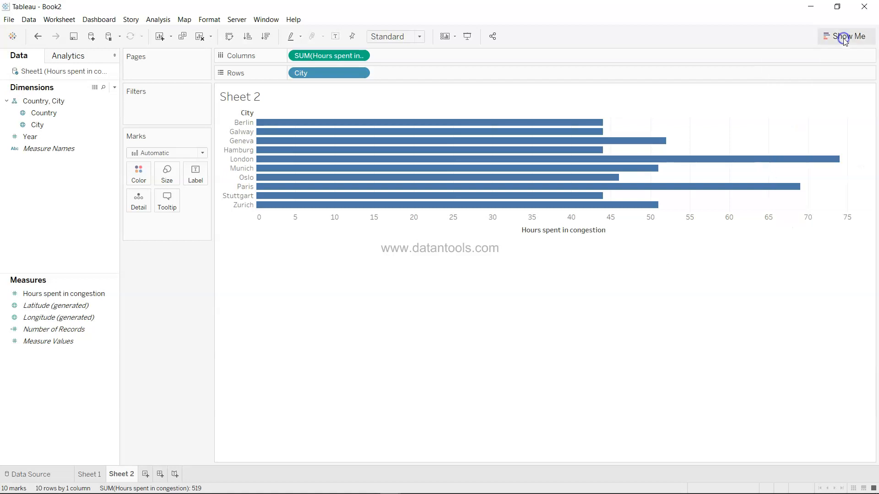
Fit the bar chart to Entire View and sort the cities in descending order of congestion hours.
{"action": "left_click", "coordinate": [405, 38]}
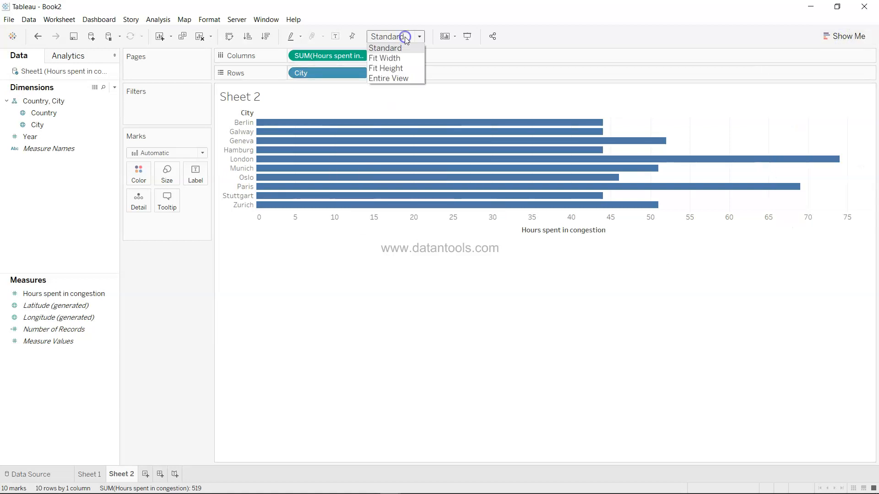
{"action": "left_click", "coordinate": [405, 75]}
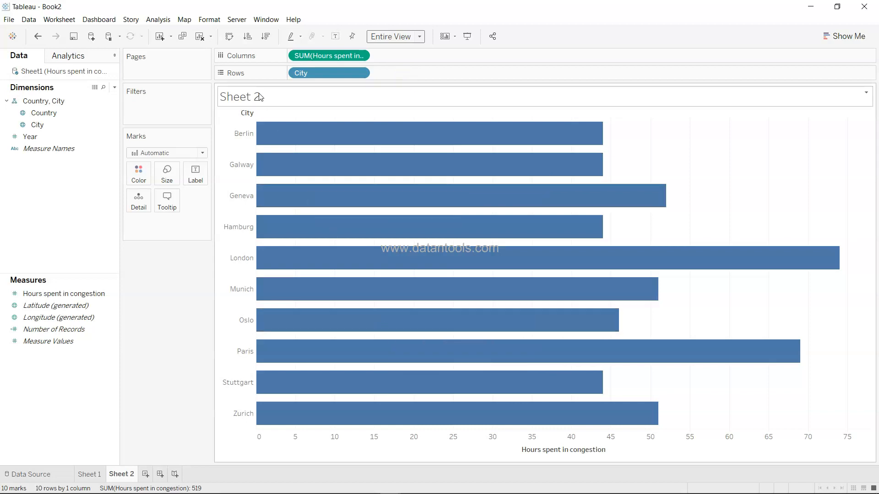
{"action": "left_click", "coordinate": [266, 38]}
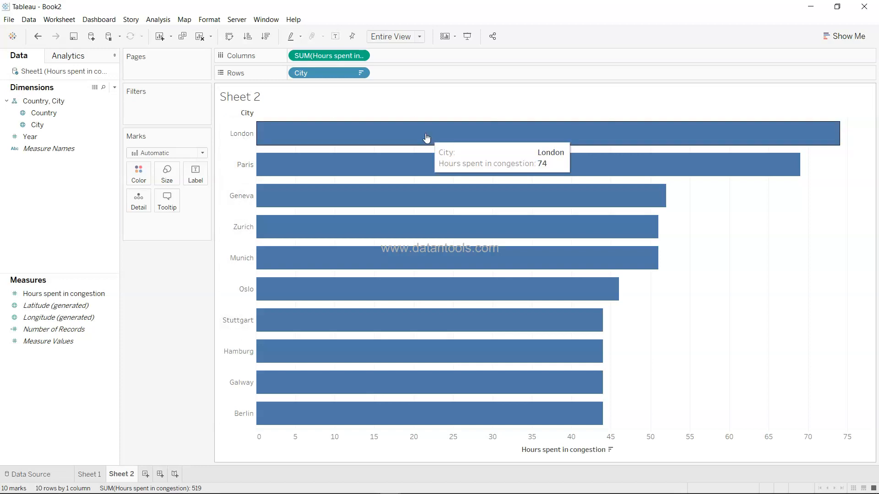
Review the aggregation options for Hours spent in congestion and inspect its values in the source data.
{"action": "left_click", "coordinate": [360, 55]}
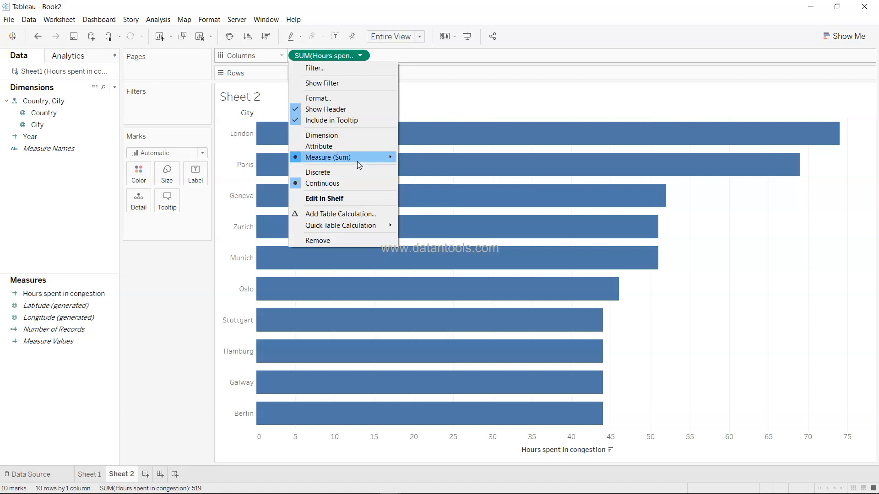
{"action": "mouse_move", "coordinate": [357, 161]}
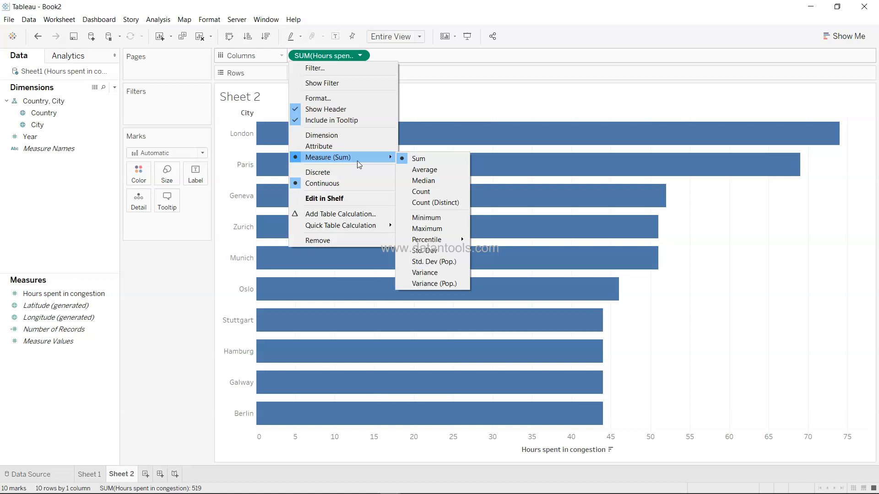
{"action": "left_click", "coordinate": [340, 213]}
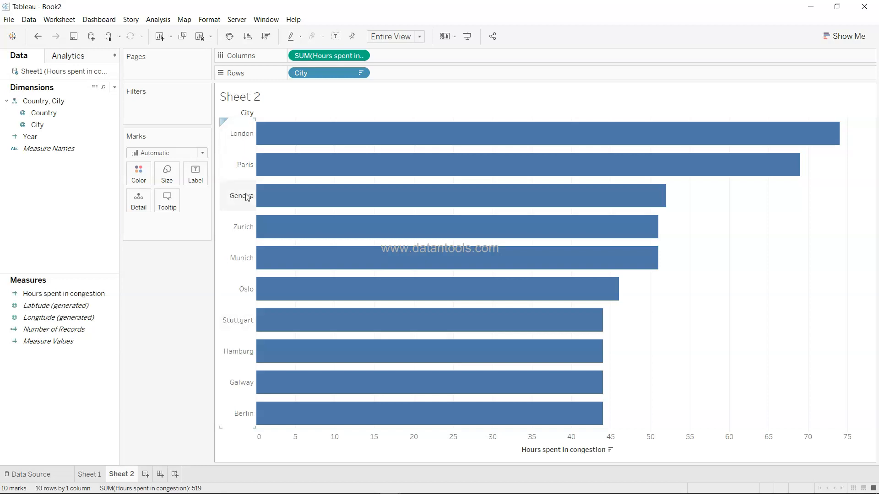
{"action": "left_click", "coordinate": [68, 473]}
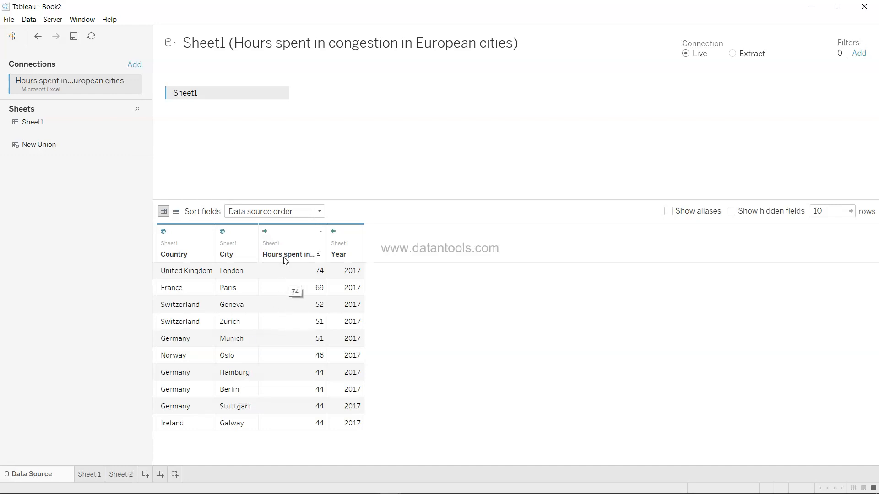
{"action": "left_click", "coordinate": [92, 474]}
{"action": "left_click", "coordinate": [121, 474]}
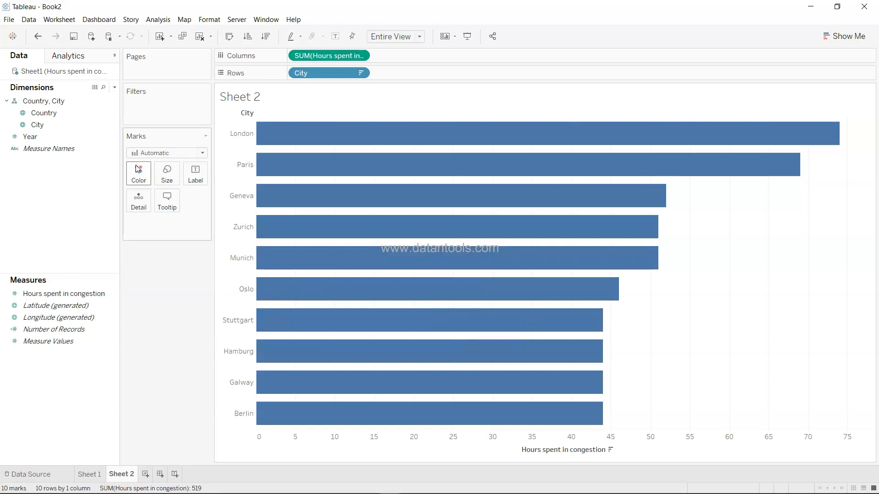
Color the bars by Hours spent in congestion and apply a stepped color scale with 2 steps.
{"action": "mouse_move", "coordinate": [68, 293]}
{"action": "left_mouse_down"}
{"action": "mouse_move", "coordinate": [106, 245]}
{"action": "mouse_move", "coordinate": [139, 173]}
{"action": "left_mouse_up"}
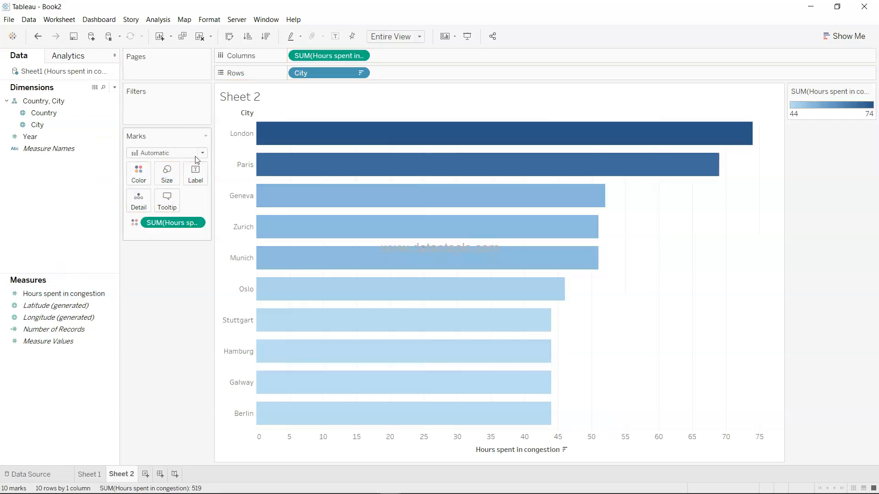
{"action": "mouse_move", "coordinate": [599, 176]}
{"action": "left_click", "coordinate": [136, 183]}
{"action": "left_click", "coordinate": [172, 207]}
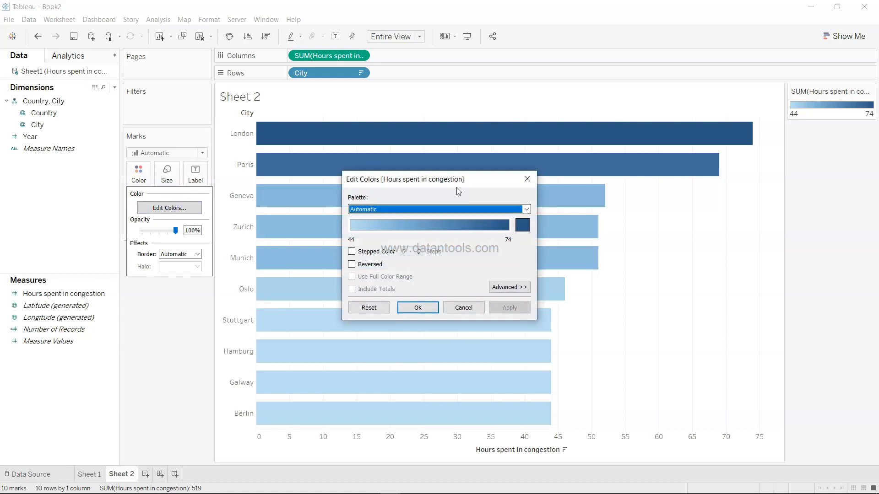
{"action": "left_click", "coordinate": [373, 252]}
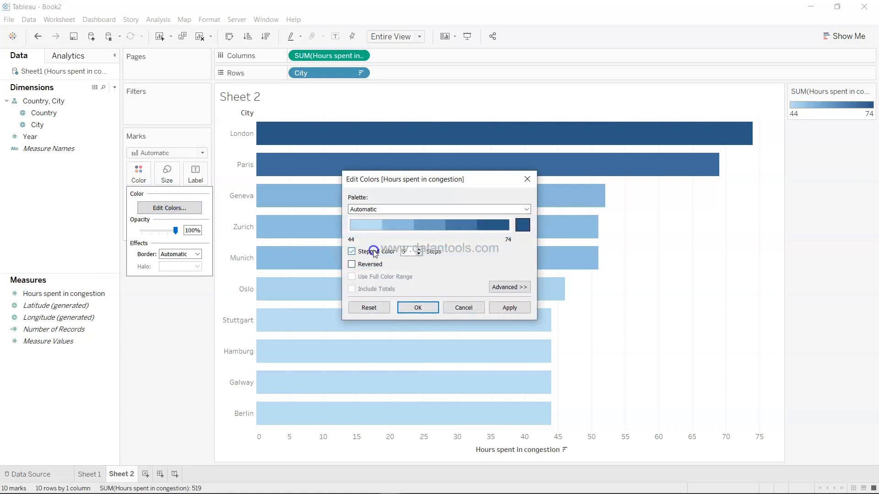
{"action": "left_click", "coordinate": [420, 253]}
{"action": "left_click", "coordinate": [419, 254]}
{"action": "left_click", "coordinate": [419, 254]}
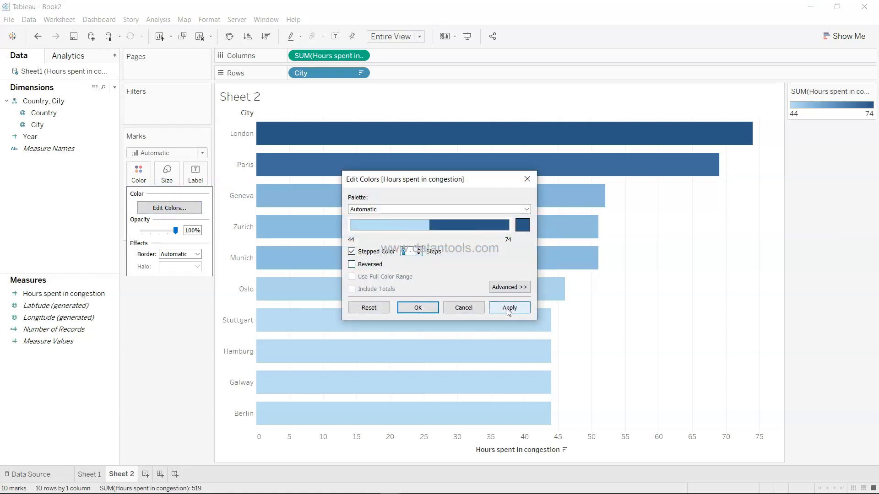
{"action": "left_click", "coordinate": [509, 308]}
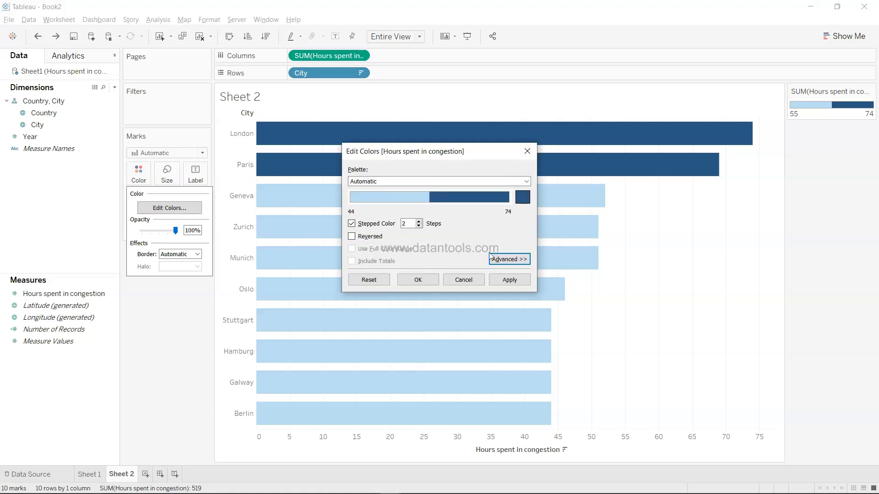
Set the start value of the bars' stepped color range to 70.
{"action": "left_click", "coordinate": [510, 259]}
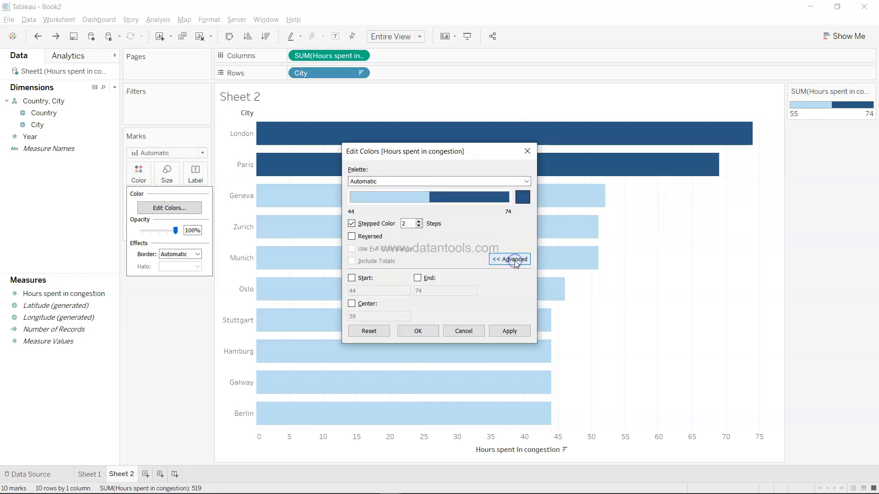
{"action": "left_click", "coordinate": [364, 278]}
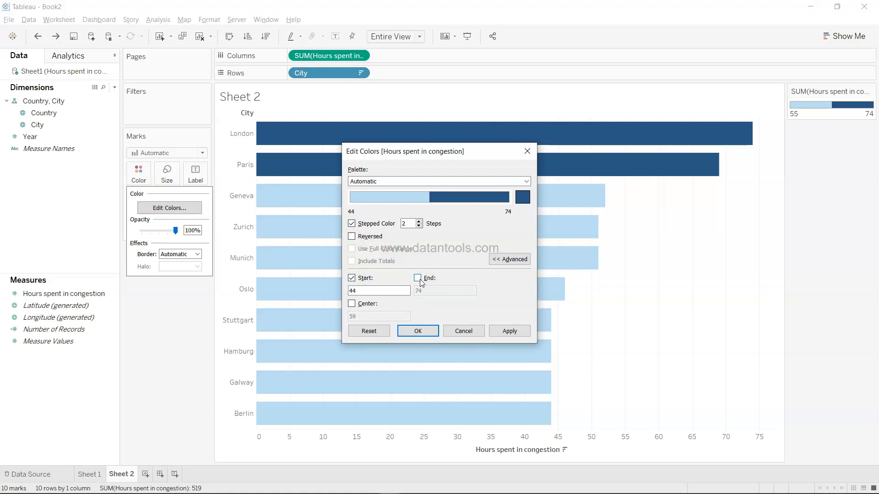
{"action": "double_click", "coordinate": [382, 290]}
{"action": "type", "text": "70"}
{"action": "left_click", "coordinate": [517, 332]}
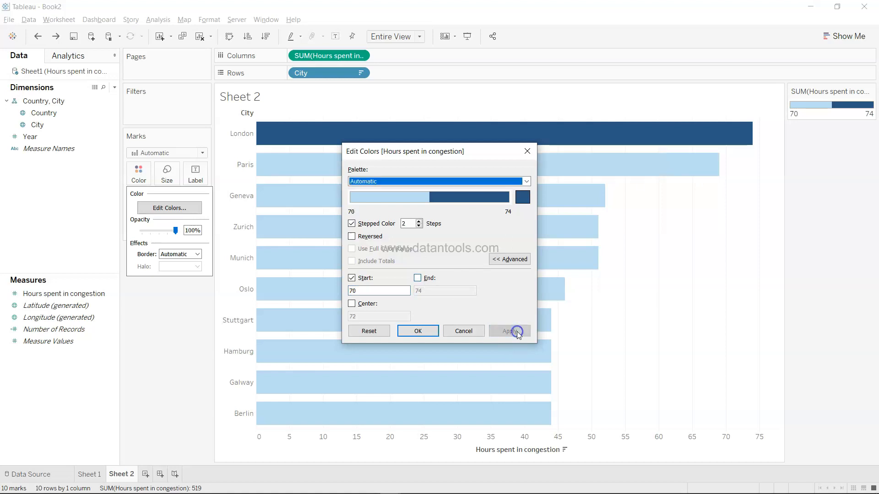
{"action": "left_click", "coordinate": [427, 331]}
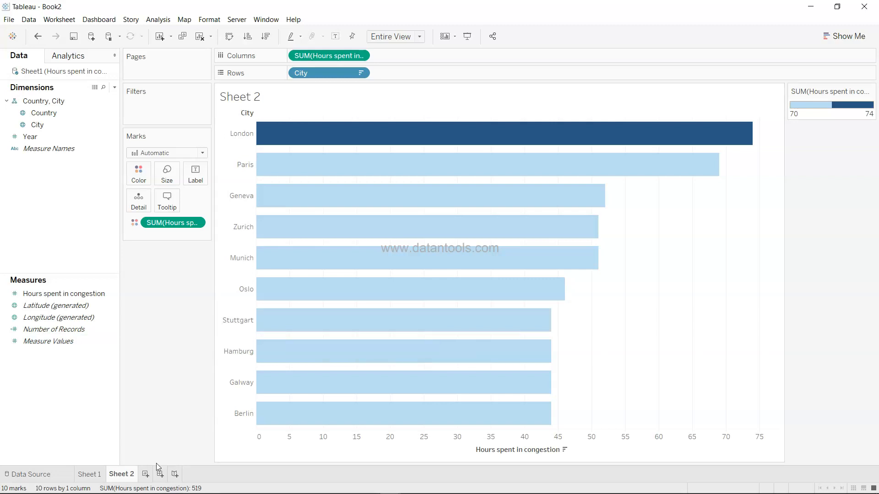
Add a new worksheet and build a treemap of Hours spent in congestion by City.
{"action": "left_click", "coordinate": [146, 475]}
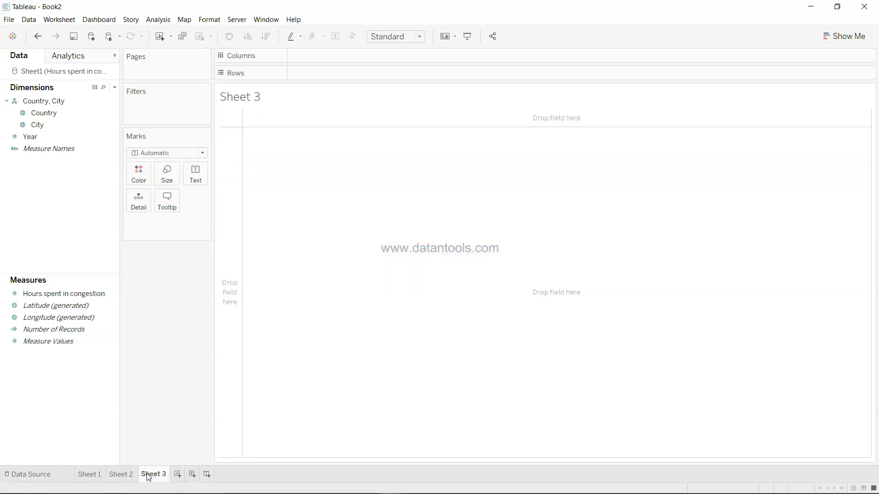
{"action": "left_click", "coordinate": [84, 134]}
{"action": "left_click", "coordinate": [86, 123]}
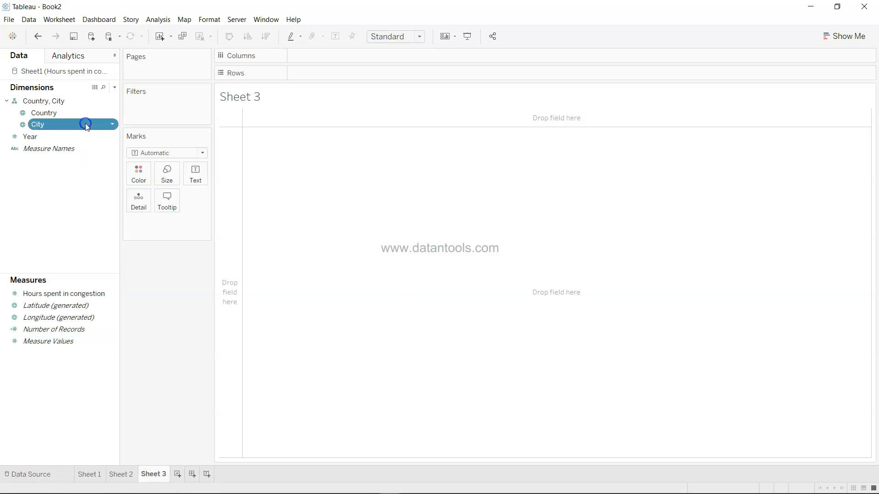
{"action": "left_click", "coordinate": [84, 297], "text": "ctrl"}
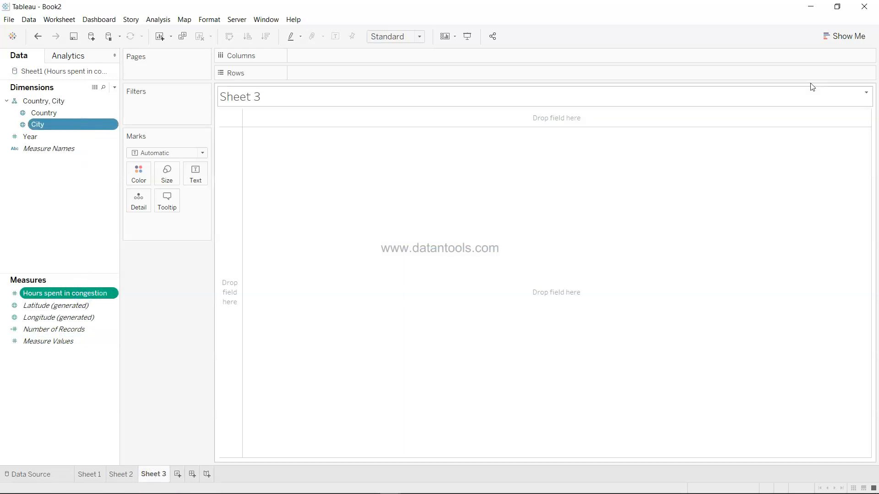
{"action": "left_click", "coordinate": [844, 36]}
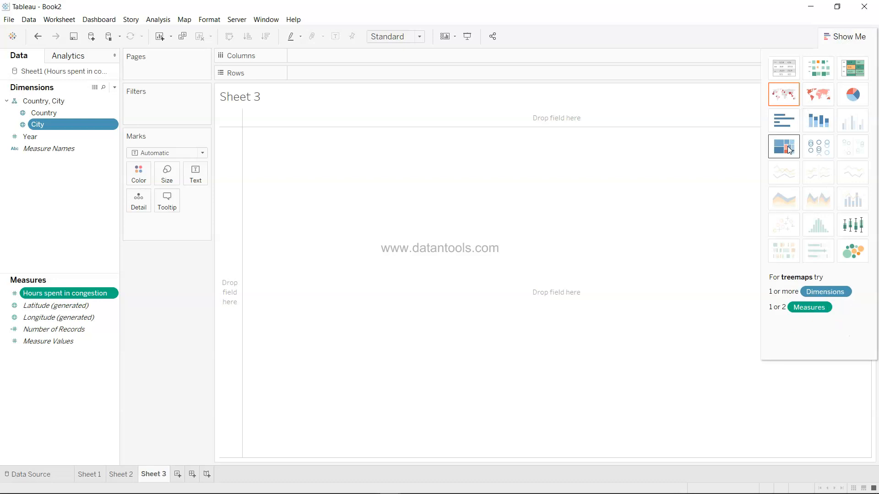
{"action": "left_click", "coordinate": [787, 147]}
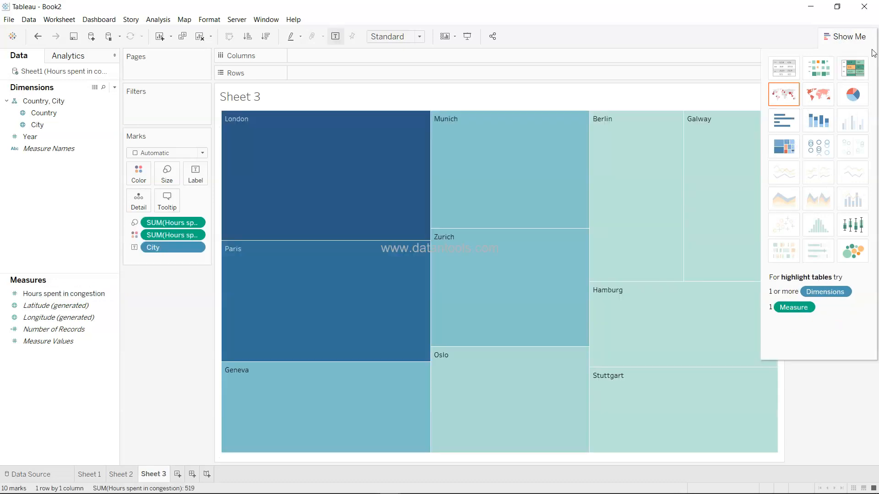
{"action": "left_click", "coordinate": [859, 40]}
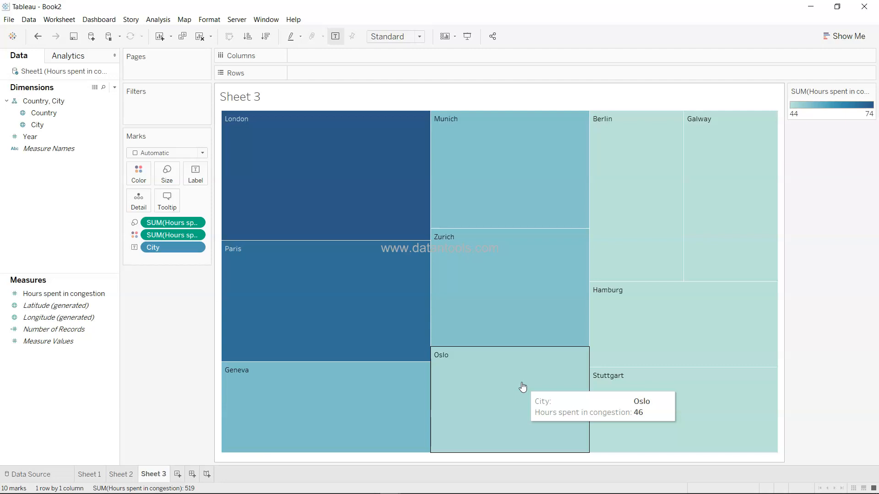
Add another worksheet and lay out a table with Country in columns and City in rows.
{"action": "left_click", "coordinate": [179, 474]}
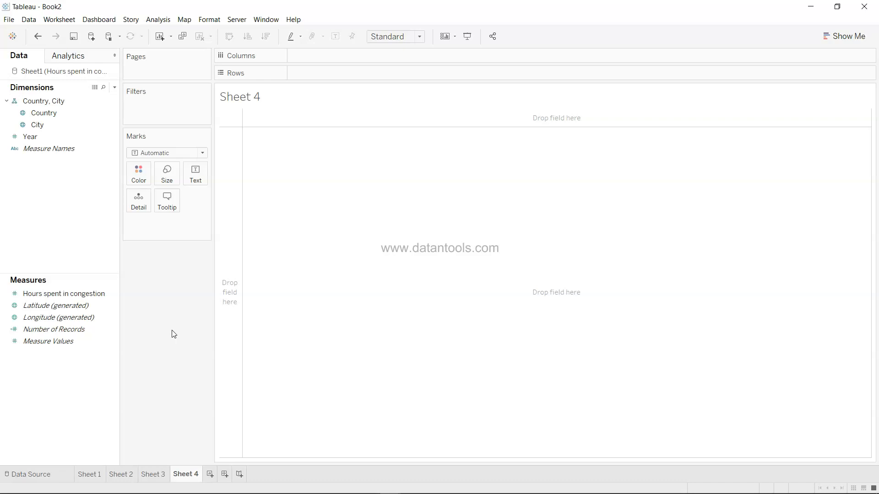
{"action": "left_click", "coordinate": [74, 115]}
{"action": "left_click_drag", "start_coordinate": [75, 121], "coordinate": [330, 56]}
{"action": "left_click", "coordinate": [76, 123]}
{"action": "left_click_drag", "start_coordinate": [75, 123], "coordinate": [333, 75]}
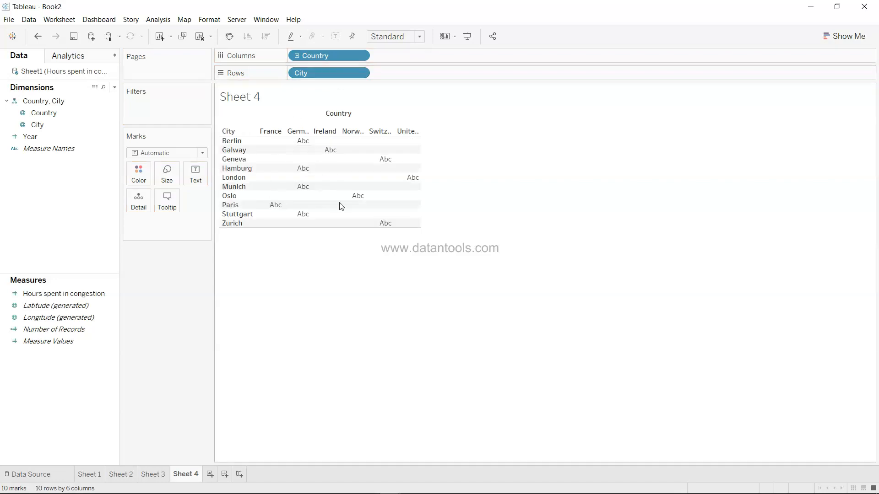
Widen the country columns to fit their full names and change the mark type to Gantt Bar.
{"action": "mouse_move", "coordinate": [364, 197]}
{"action": "left_click_drag", "start_coordinate": [420, 130], "coordinate": [457, 133]}
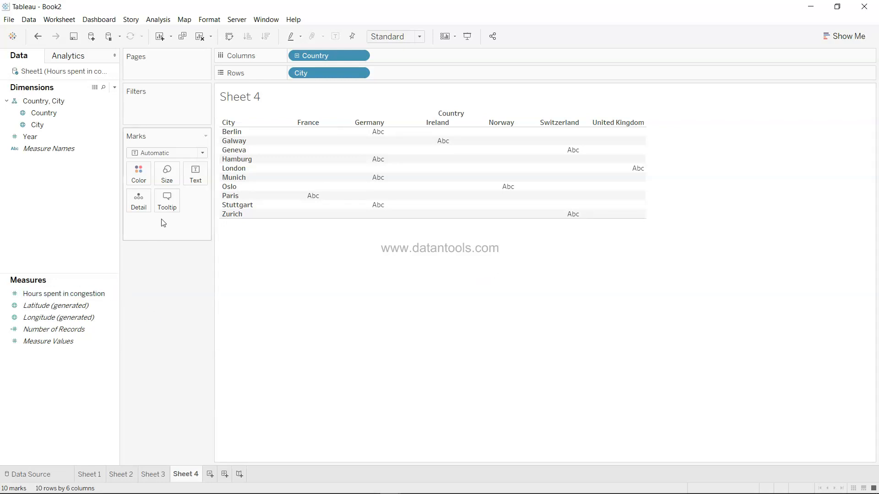
{"action": "left_click", "coordinate": [166, 154]}
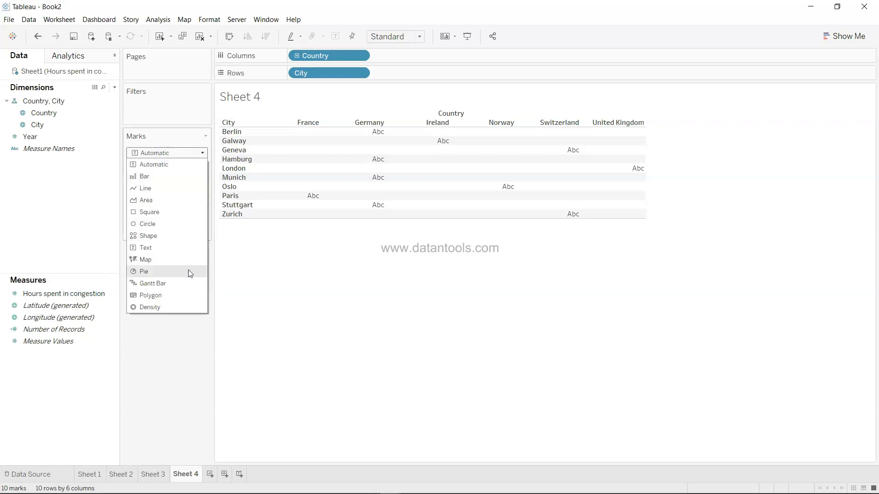
{"action": "left_click", "coordinate": [190, 283]}
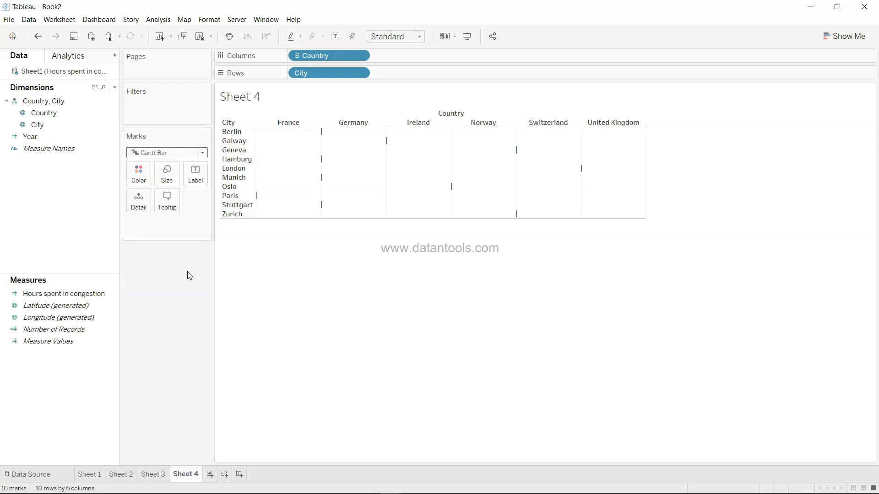
Create a calculated field named Length with the formula Avg(40).
{"action": "left_click", "coordinate": [114, 88]}
{"action": "left_click", "coordinate": [101, 97]}
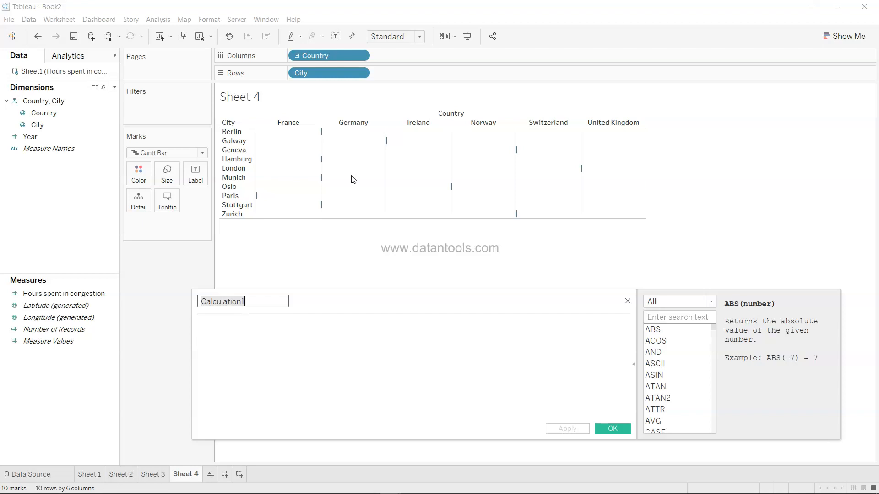
{"action": "type", "text": "Length"}
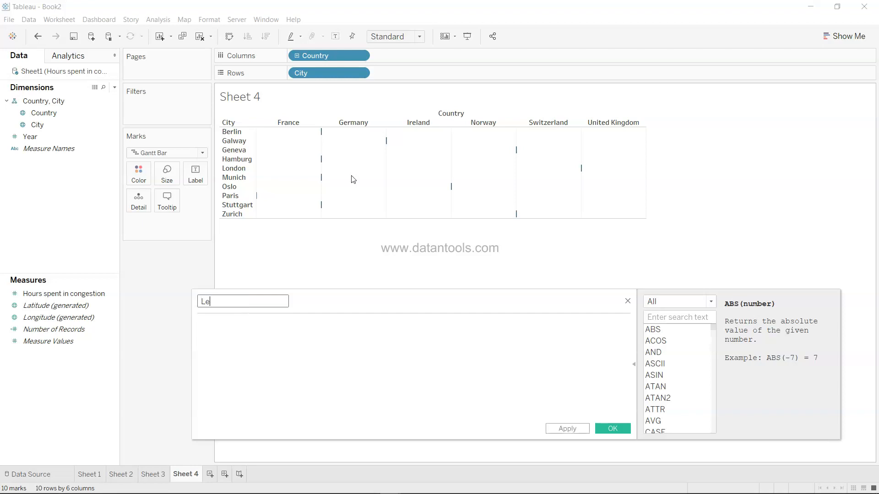
{"action": "key", "text": "Tab"}
{"action": "type", "text": "A"}
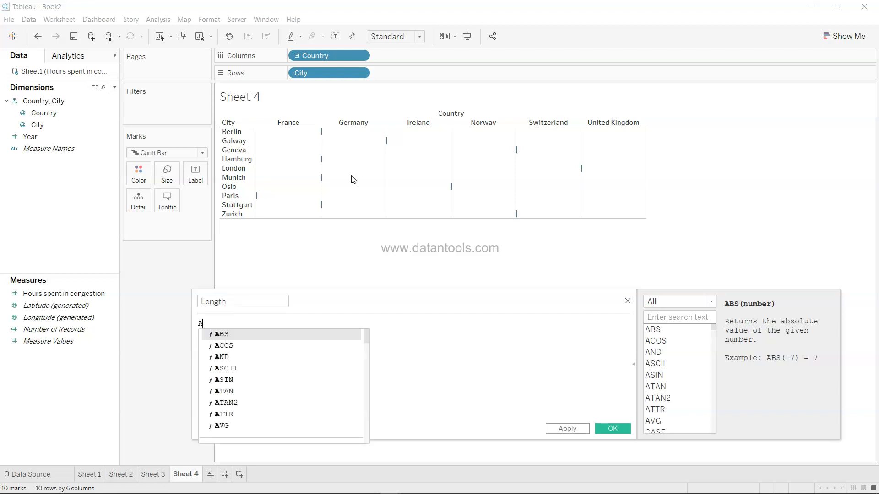
{"action": "type", "text": "vg(40"}
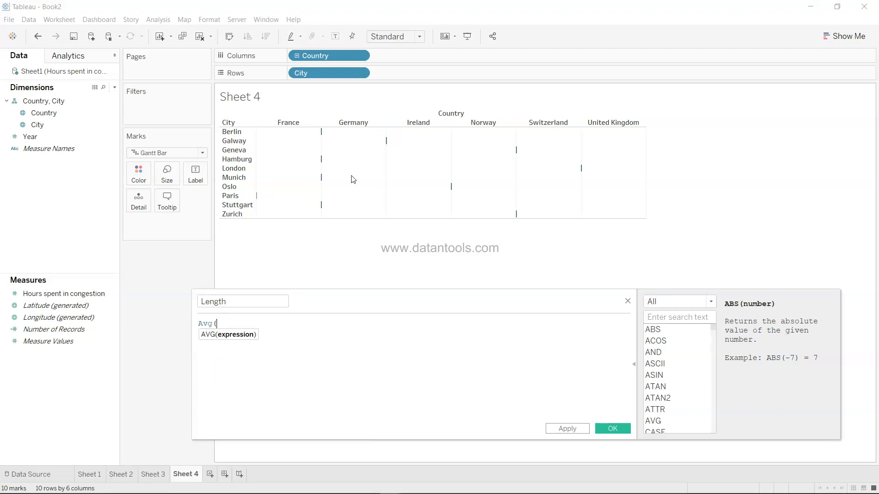
{"action": "type", "text": ")"}
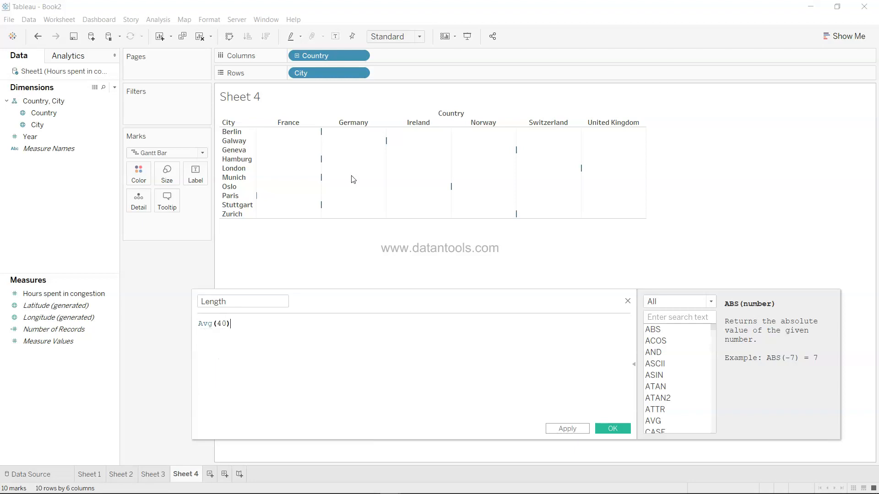
{"action": "left_click", "coordinate": [578, 430]}
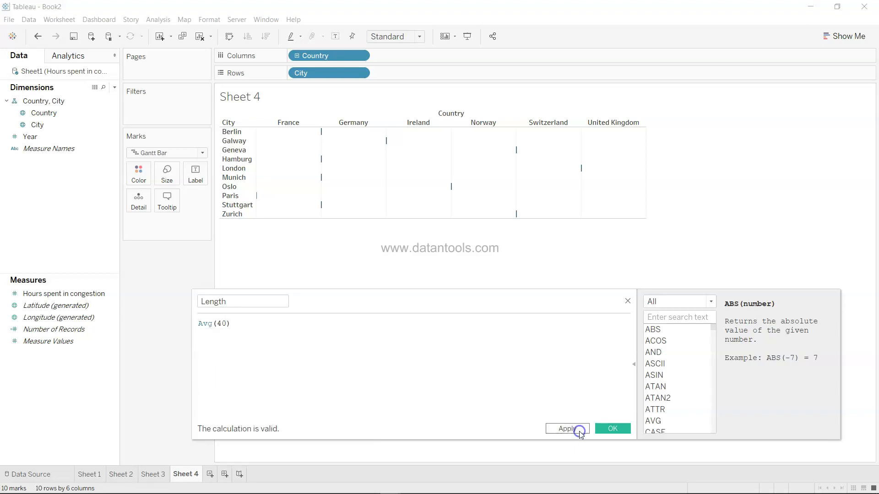
{"action": "left_click", "coordinate": [610, 428]}
Size the Gantt bars by Length and reduce their thickness to thin lines.
{"action": "left_click_drag", "start_coordinate": [87, 304], "coordinate": [172, 179]}
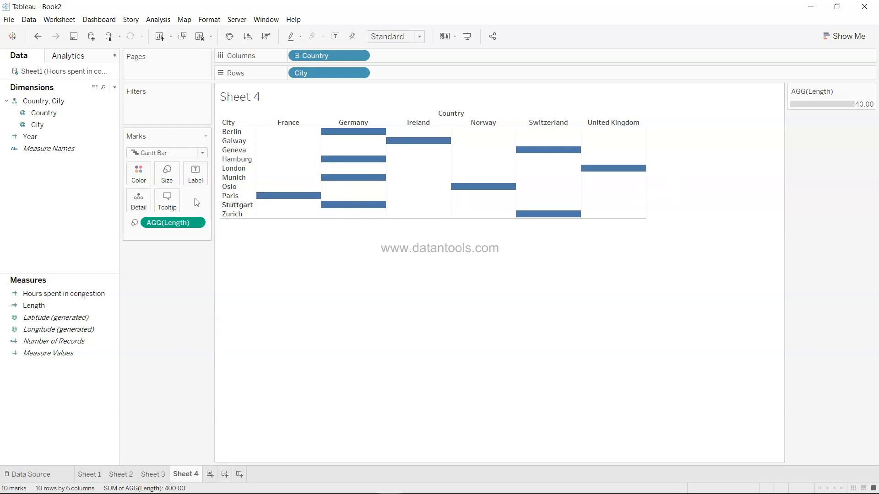
{"action": "left_click", "coordinate": [167, 174]}
{"action": "left_click_drag", "start_coordinate": [219, 201], "coordinate": [168, 201]}
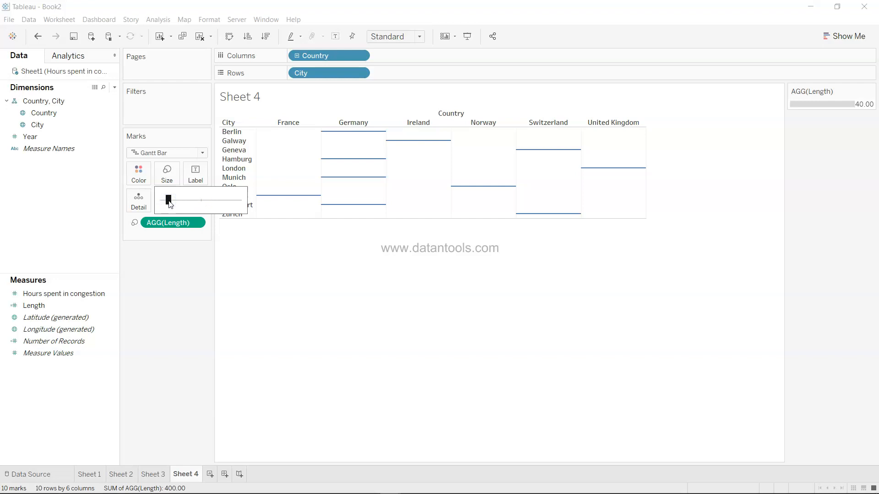
{"action": "left_click", "coordinate": [193, 317]}
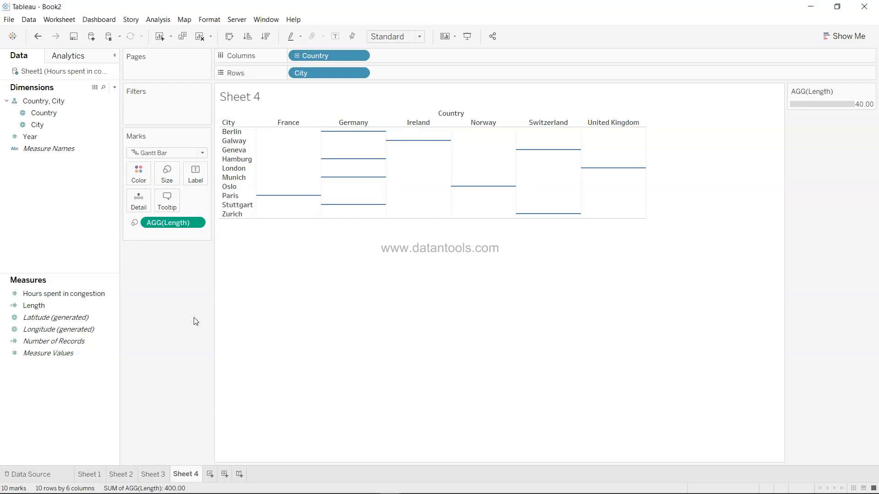
{"action": "mouse_move", "coordinate": [311, 200]}
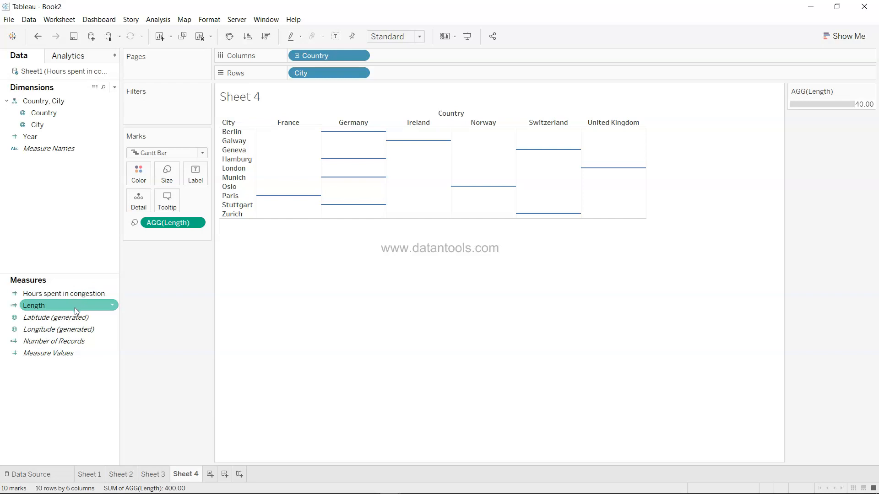
Add the Length and Hours spent in congestion measures to the columns after Country.
{"action": "left_click_drag", "start_coordinate": [75, 307], "coordinate": [443, 54]}
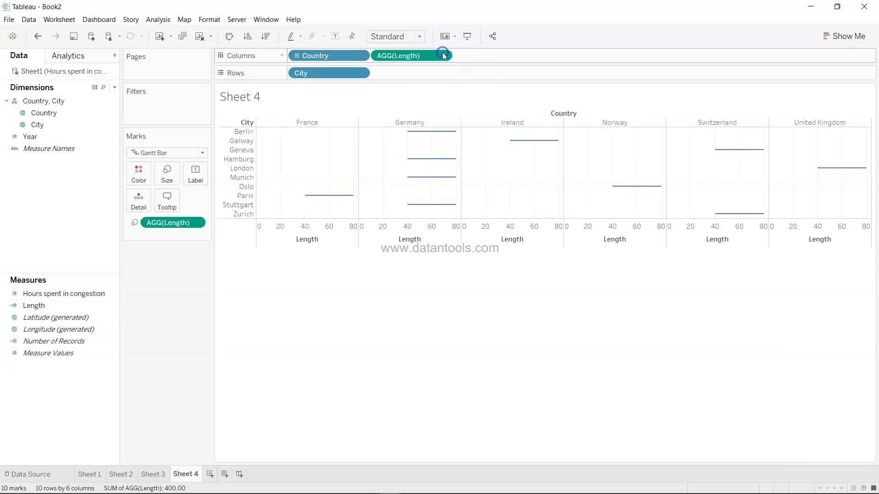
{"action": "left_click_drag", "start_coordinate": [94, 293], "coordinate": [532, 54]}
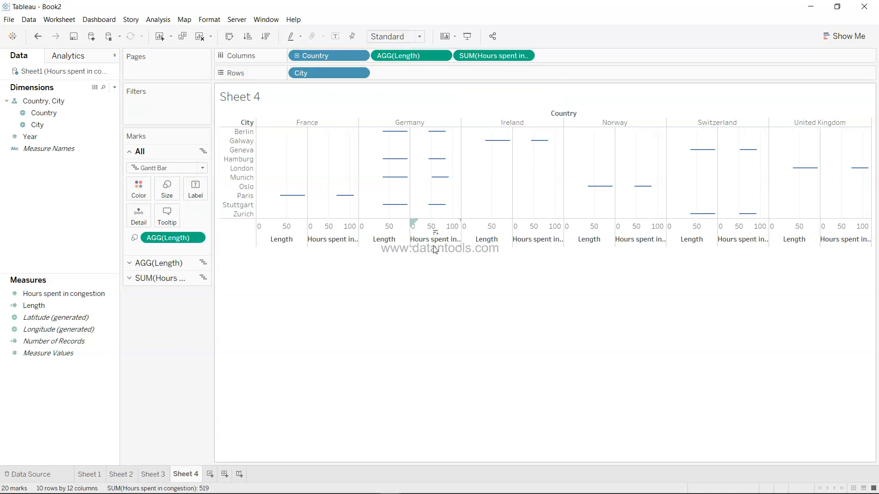
{"action": "left_click", "coordinate": [526, 56]}
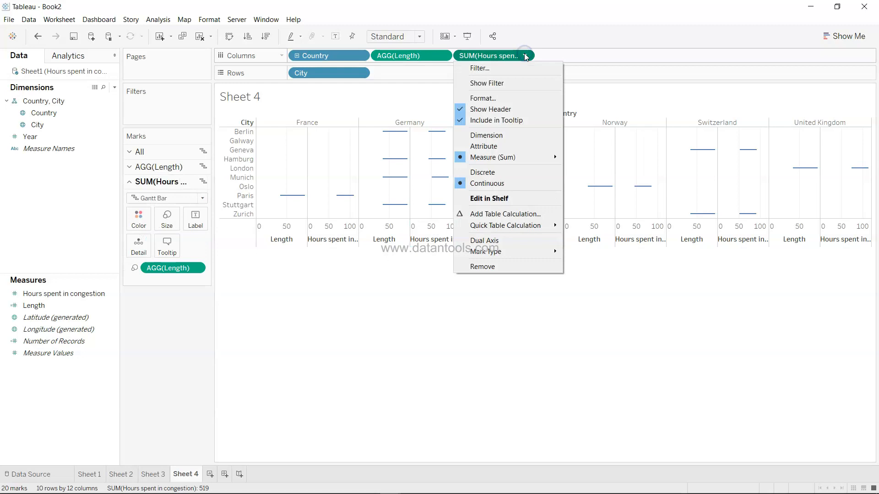
{"action": "left_click", "coordinate": [295, 405]}
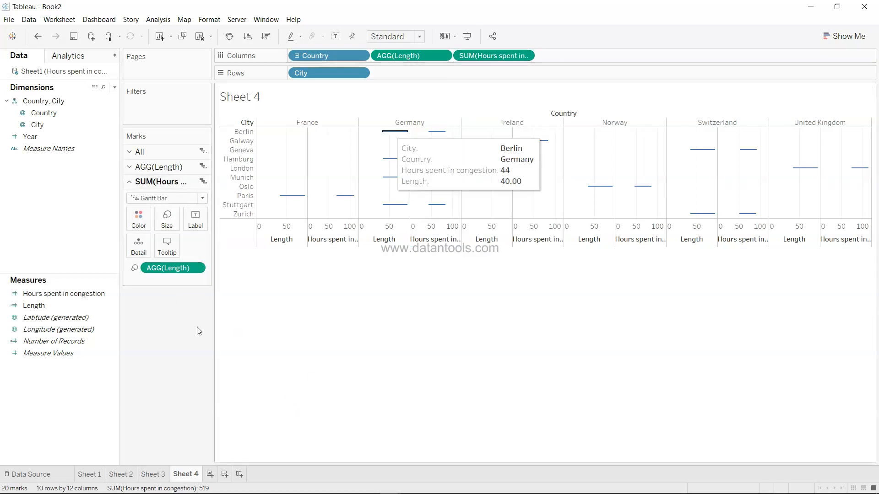
Remove Length from the Hours spent in congestion marks, change their mark type to Circle and enlarge the circles.
{"action": "left_click_drag", "start_coordinate": [170, 267], "coordinate": [161, 357]}
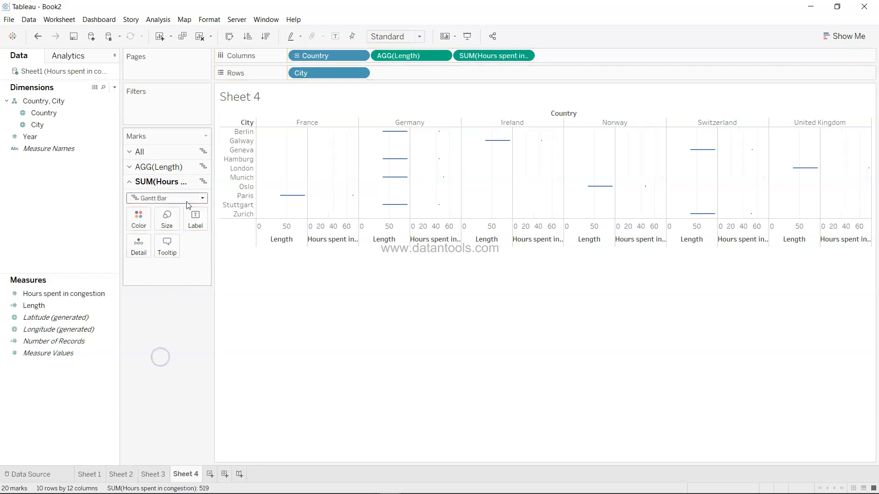
{"action": "left_click", "coordinate": [189, 198]}
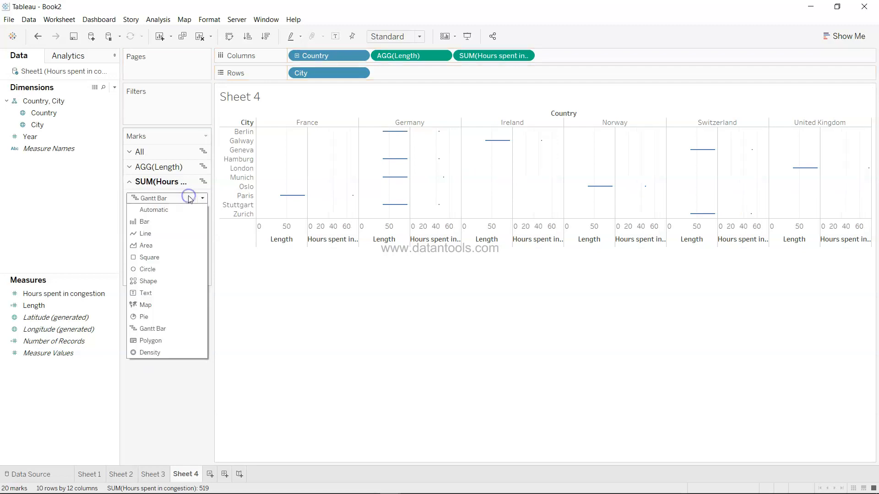
{"action": "left_click", "coordinate": [178, 270]}
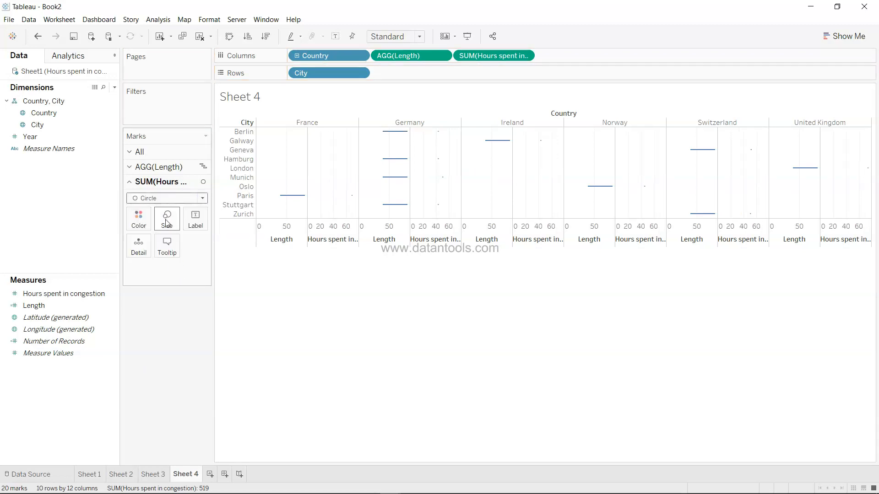
{"action": "left_click", "coordinate": [167, 219]}
{"action": "left_click", "coordinate": [181, 245]}
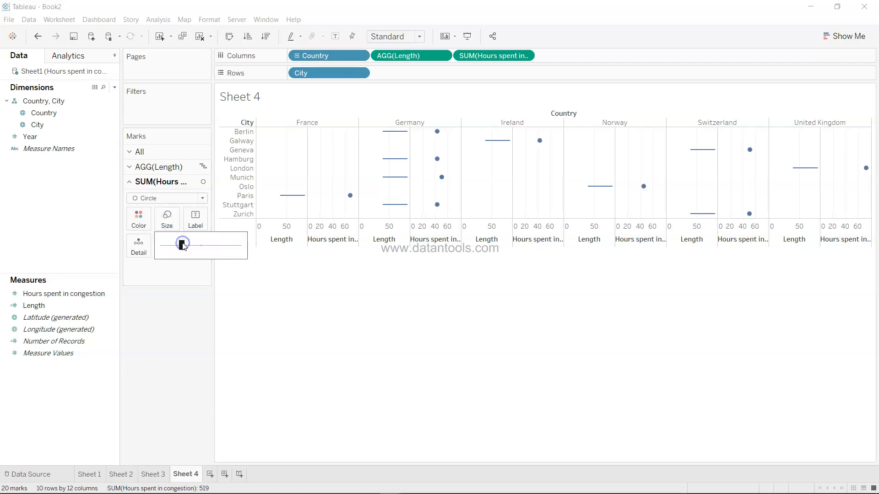
{"action": "left_click", "coordinate": [287, 340]}
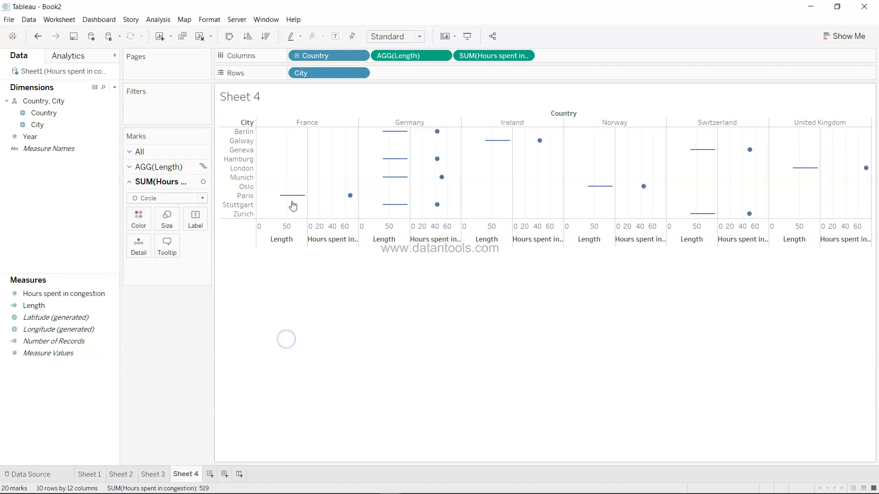
Combine Hours spent in congestion with Length on a dual axis.
{"action": "mouse_move", "coordinate": [383, 185]}
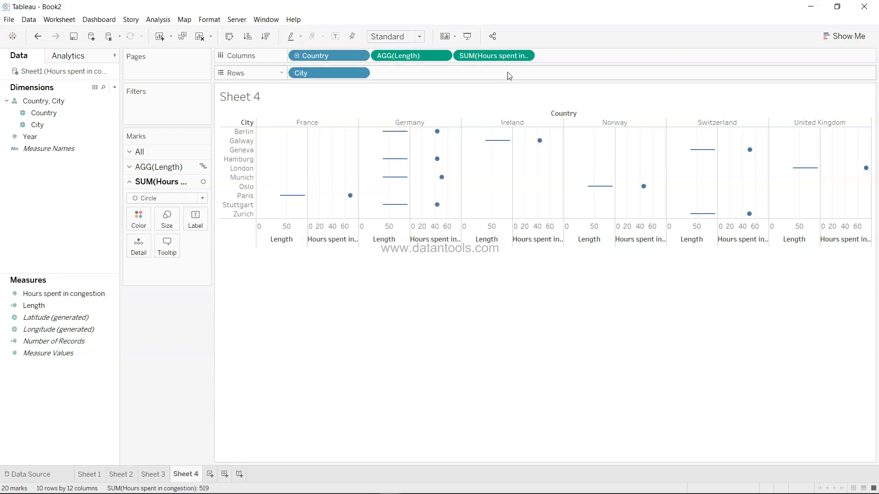
{"action": "left_click", "coordinate": [526, 56]}
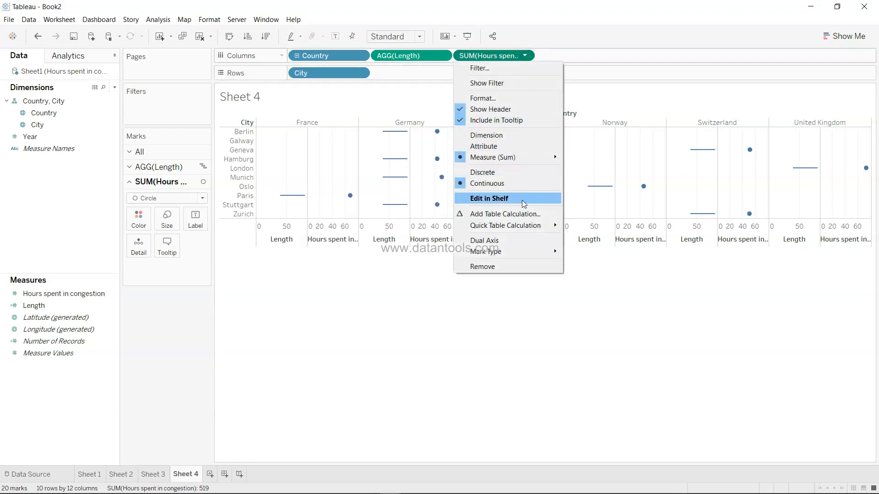
{"action": "left_click", "coordinate": [519, 238]}
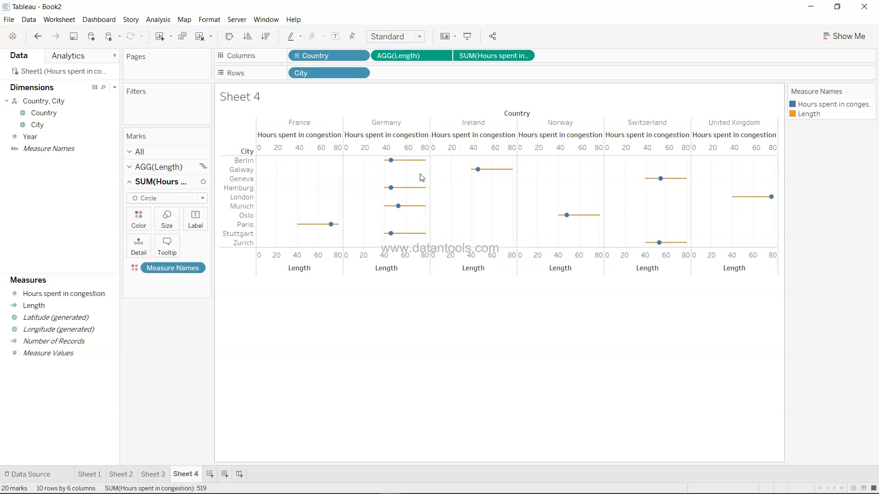
{"action": "mouse_move", "coordinate": [392, 190]}
{"action": "mouse_move", "coordinate": [398, 208]}
{"action": "mouse_move", "coordinate": [771, 198]}
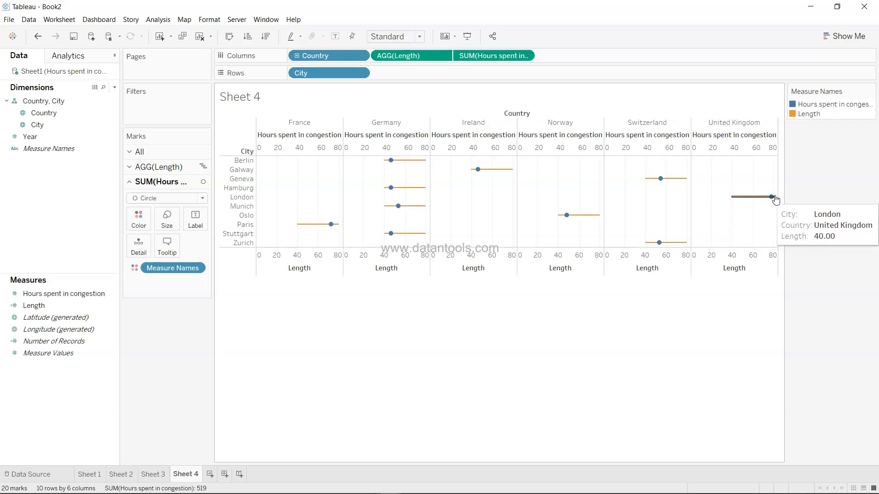
Synchronize the Hours spent in congestion axis with the Length axis and hide its header.
{"action": "right_click", "coordinate": [476, 147]}
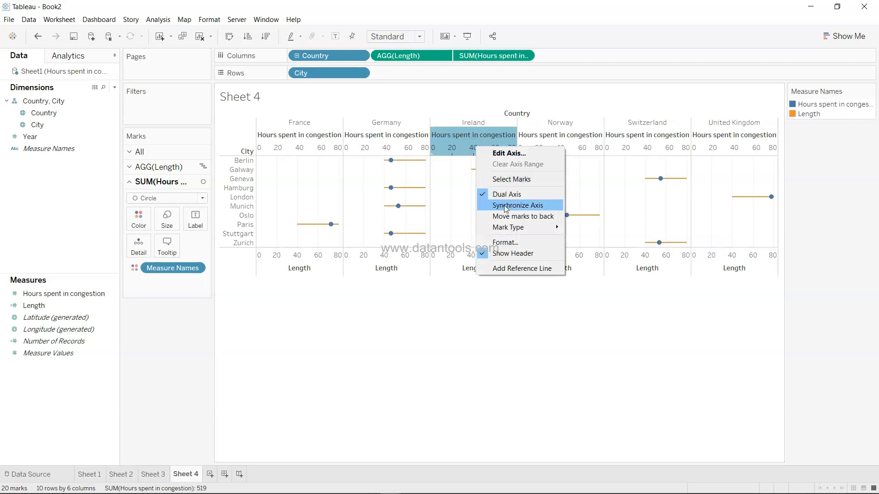
{"action": "left_click", "coordinate": [515, 206]}
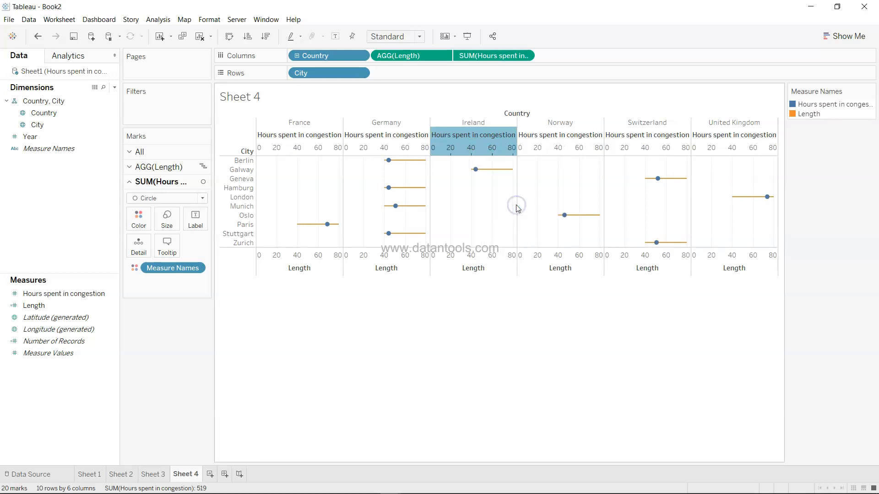
{"action": "right_click", "coordinate": [460, 147]}
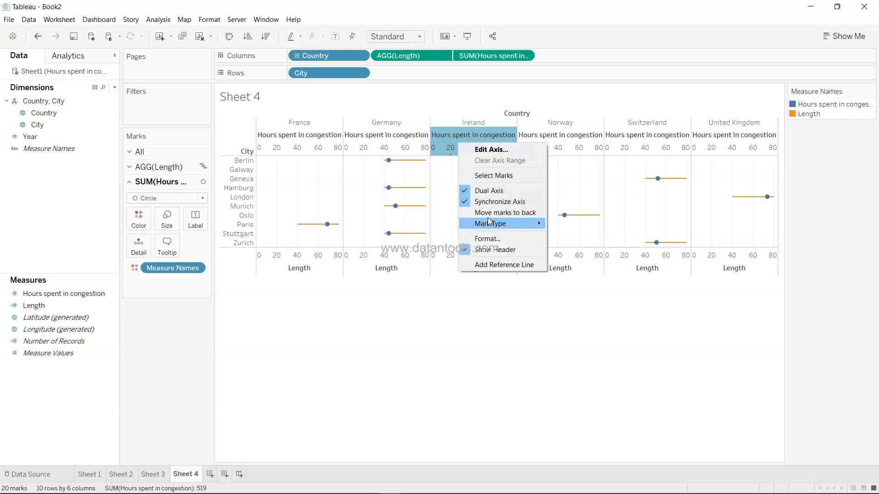
{"action": "left_click", "coordinate": [489, 251]}
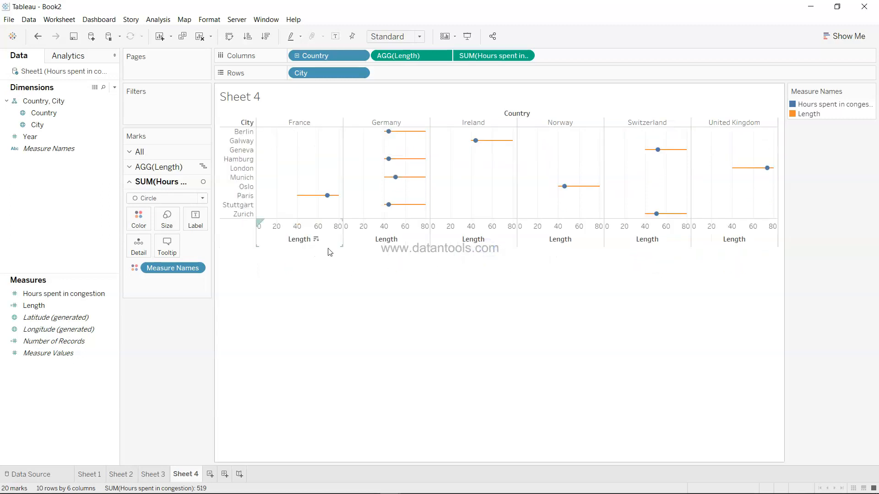
Exclude zero from the Length axis range and hide the Length axis header.
{"action": "mouse_move", "coordinate": [298, 198]}
{"action": "mouse_move", "coordinate": [389, 207]}
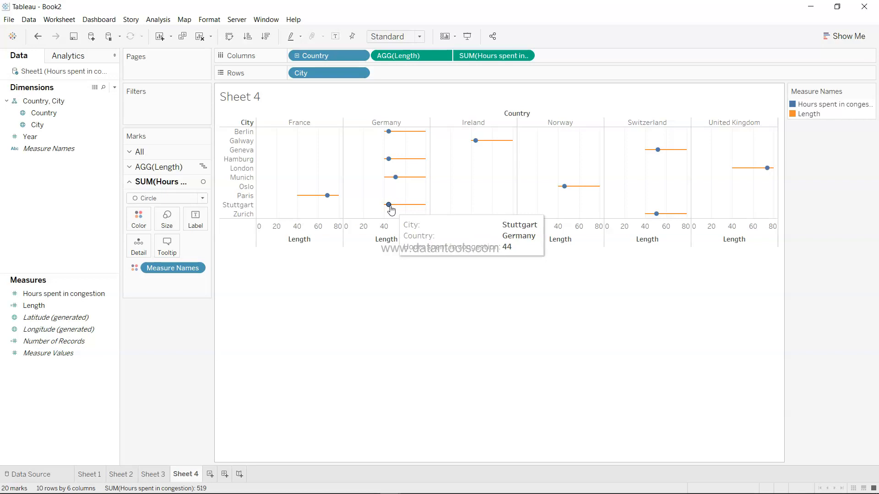
{"action": "mouse_move", "coordinate": [428, 210]}
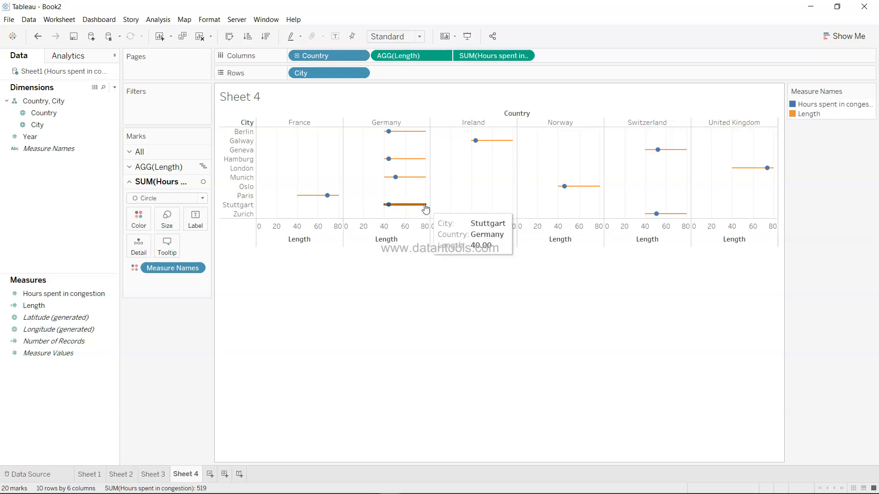
{"action": "mouse_move", "coordinate": [657, 217]}
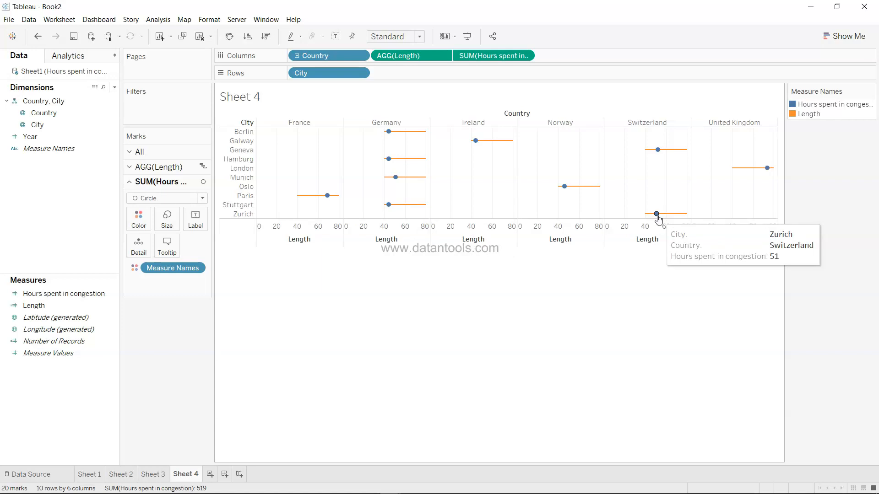
{"action": "mouse_move", "coordinate": [768, 170]}
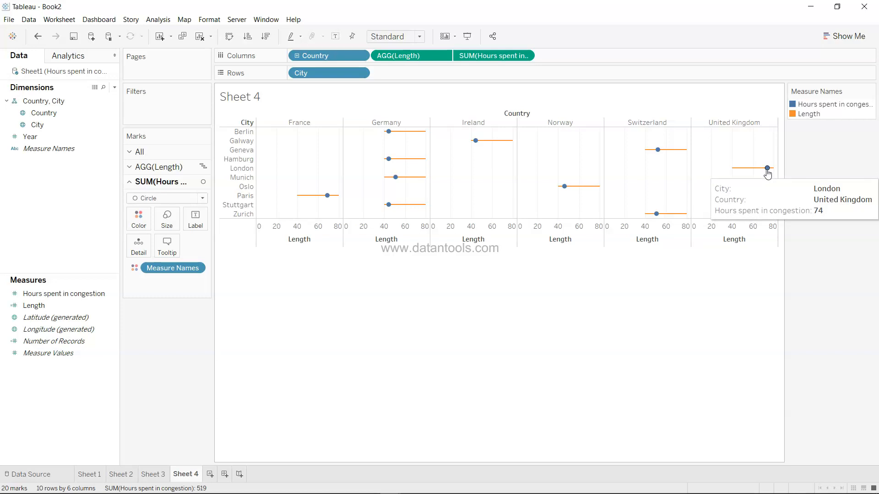
{"action": "right_click", "coordinate": [306, 232]}
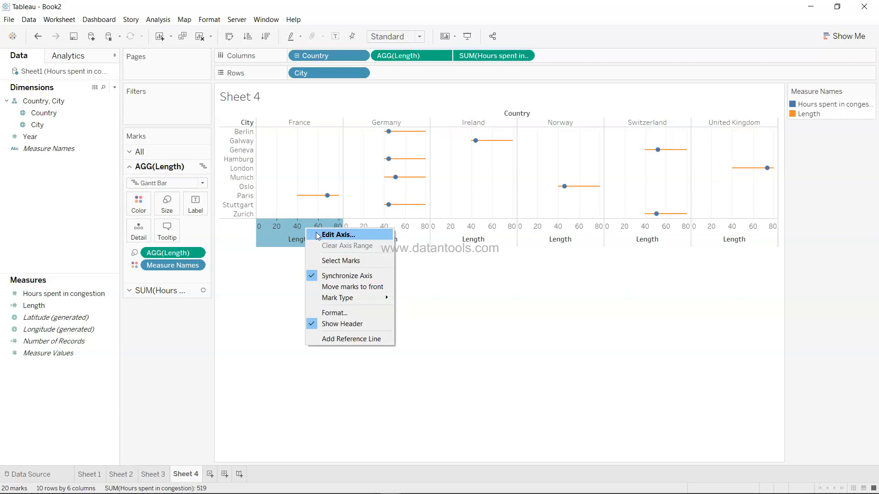
{"action": "left_click", "coordinate": [318, 236]}
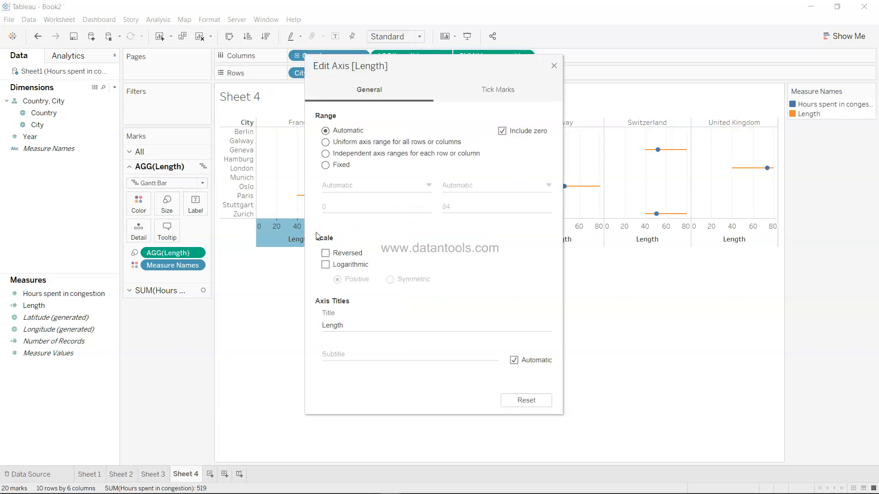
{"action": "left_click", "coordinate": [501, 132]}
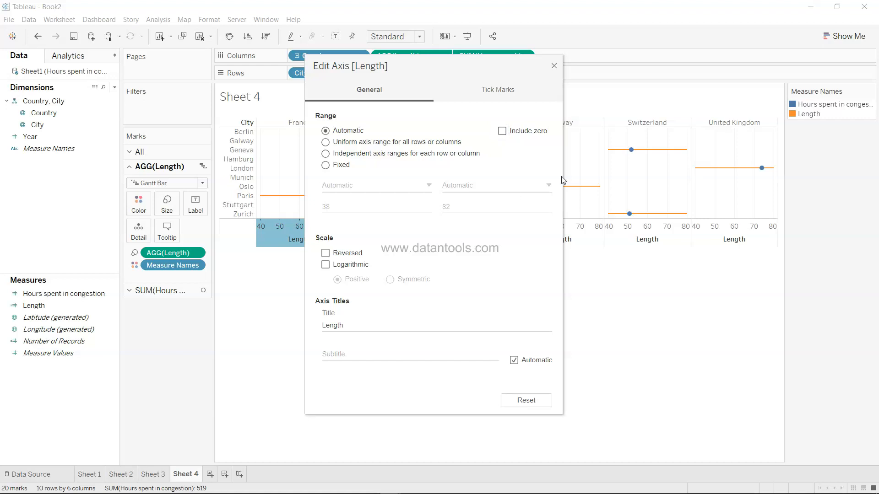
{"action": "left_click", "coordinate": [554, 66]}
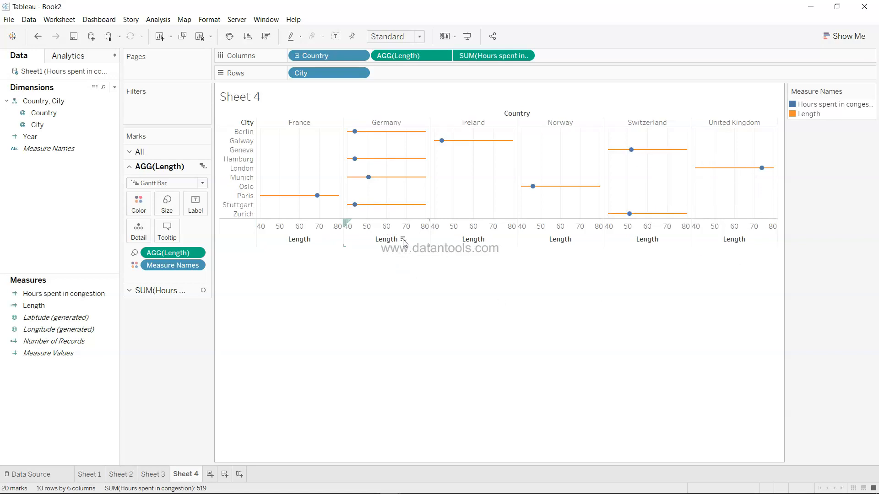
{"action": "right_click", "coordinate": [466, 241]}
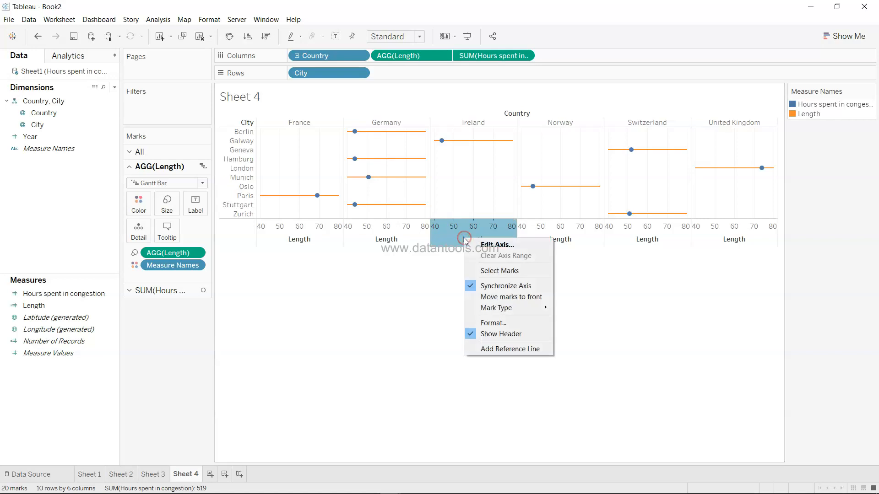
{"action": "left_click", "coordinate": [487, 334]}
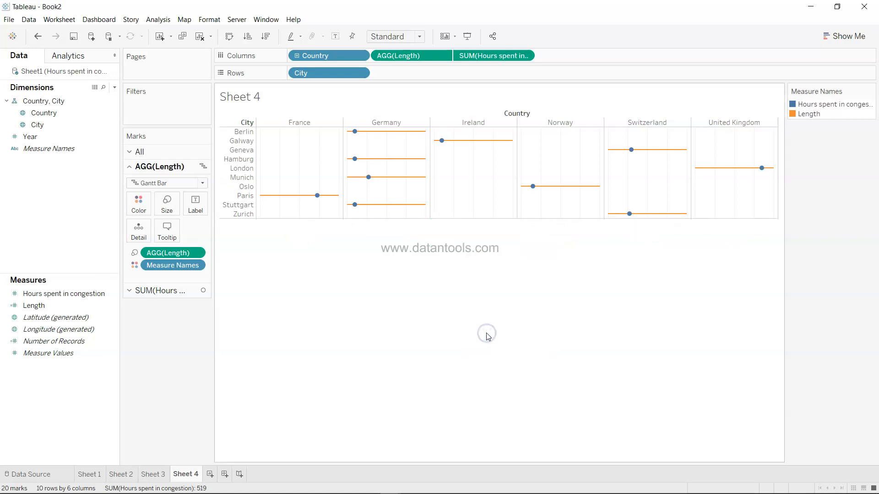
Fit the chart to Entire View and reduce the Length Gantt bars to thin lines.
{"action": "left_click", "coordinate": [418, 35]}
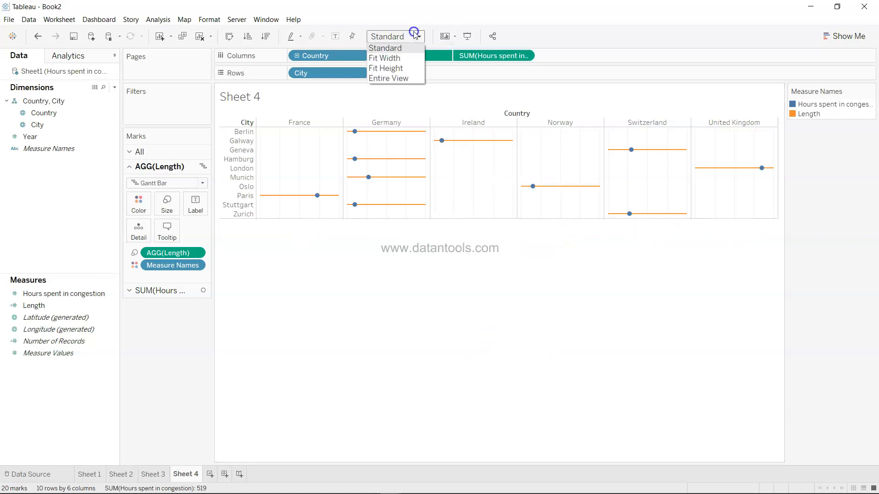
{"action": "left_click", "coordinate": [407, 79]}
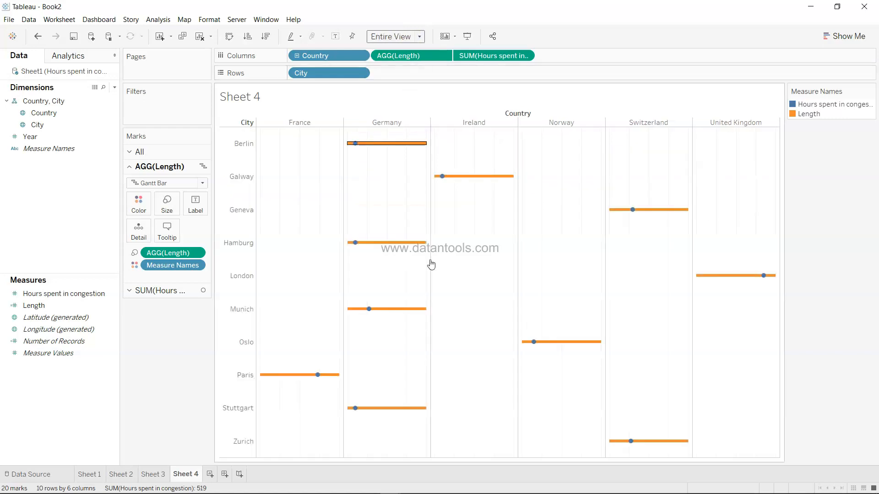
{"action": "left_click", "coordinate": [167, 204]}
{"action": "left_click_drag", "start_coordinate": [164, 230], "coordinate": [157, 230]}
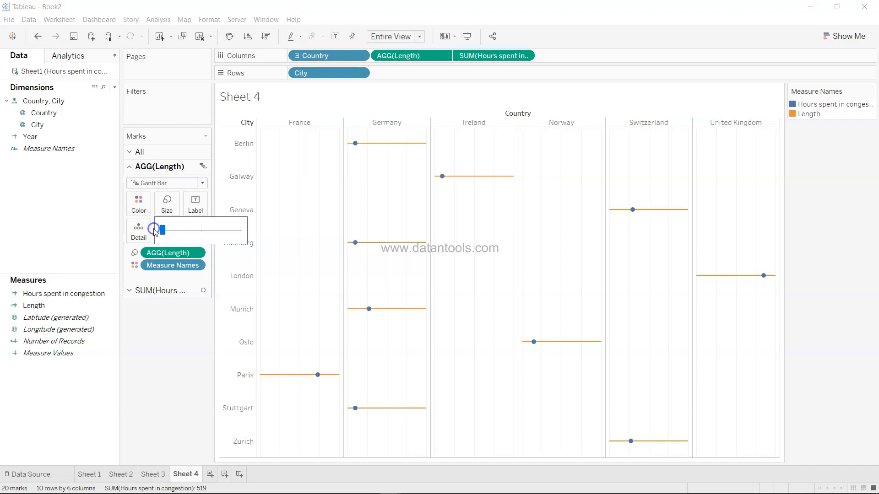
{"action": "left_click", "coordinate": [159, 378]}
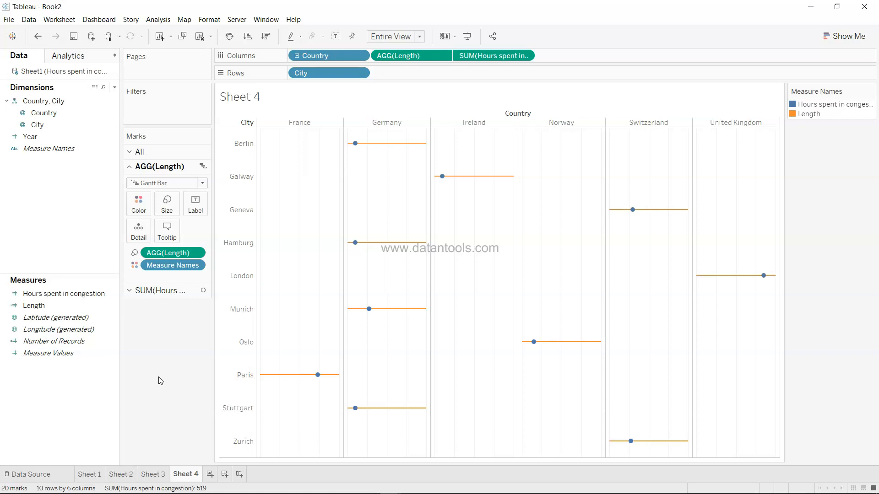
Format the sheet's lines so that the column grid lines are set to None.
{"action": "right_click", "coordinate": [286, 203]}
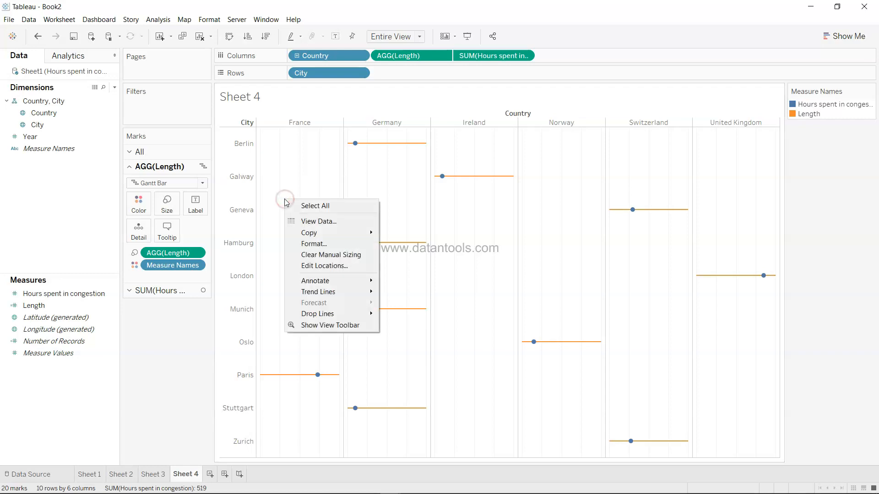
{"action": "left_click", "coordinate": [319, 244]}
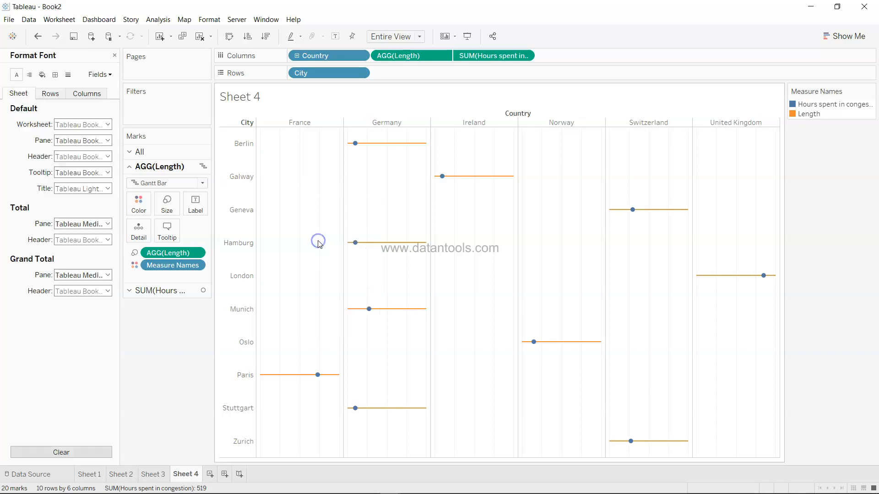
{"action": "left_click", "coordinate": [69, 75]}
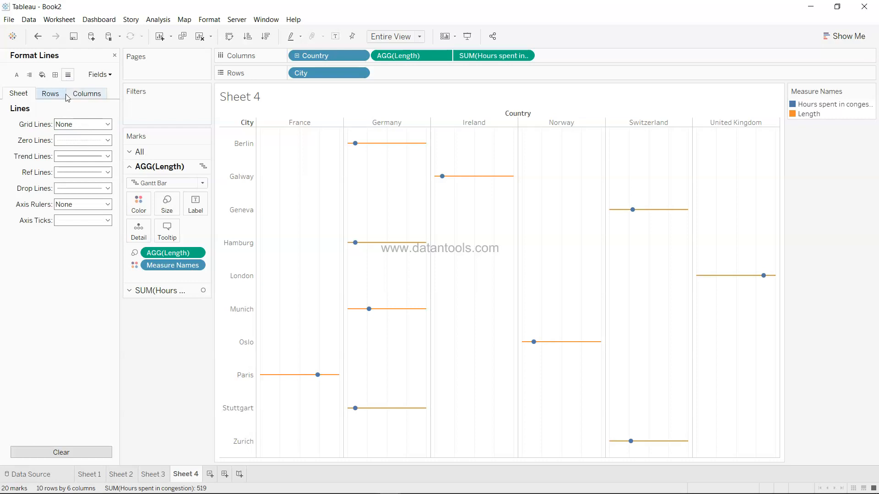
{"action": "left_click", "coordinate": [84, 93]}
{"action": "left_click", "coordinate": [77, 126]}
{"action": "left_click", "coordinate": [76, 136]}
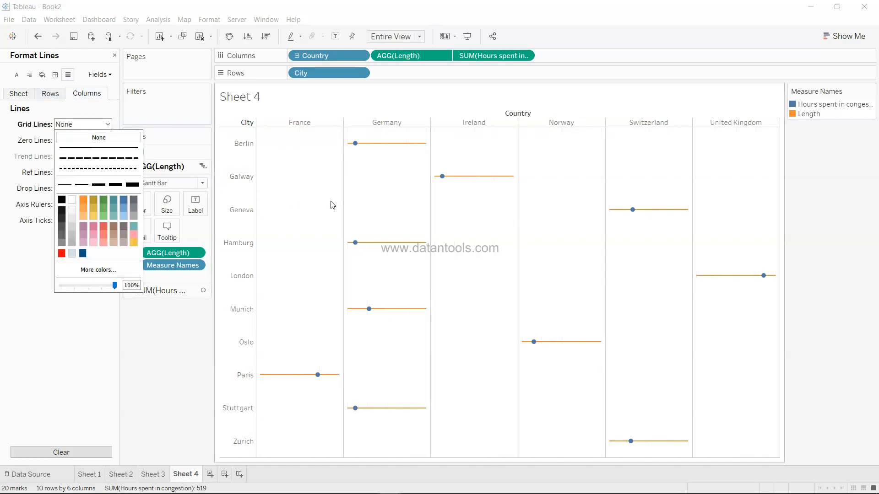
Enlarge the Hours spent in congestion circles to somewhat above the middle of the size range.
{"action": "left_click", "coordinate": [93, 337]}
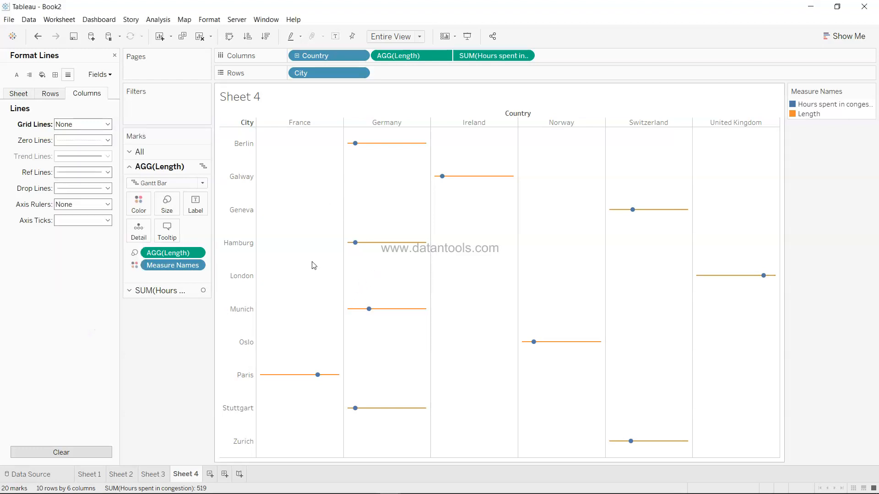
{"action": "left_click", "coordinate": [167, 291]}
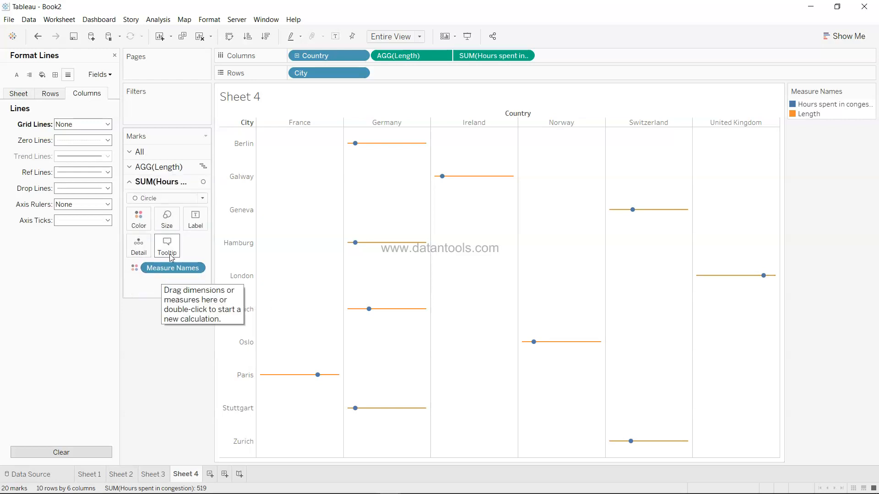
{"action": "left_click", "coordinate": [166, 220]}
{"action": "left_click_drag", "start_coordinate": [181, 246], "coordinate": [205, 249]}
{"action": "mouse_move", "coordinate": [439, 183]}
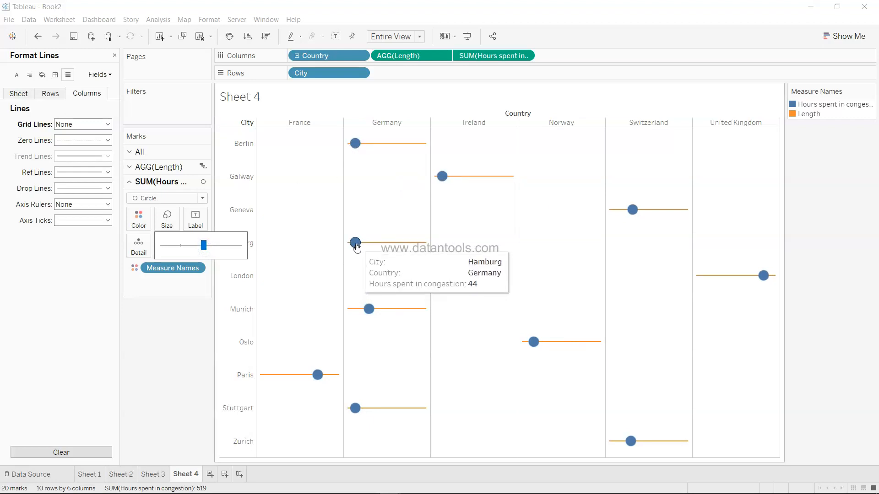
{"action": "left_click", "coordinate": [162, 382]}
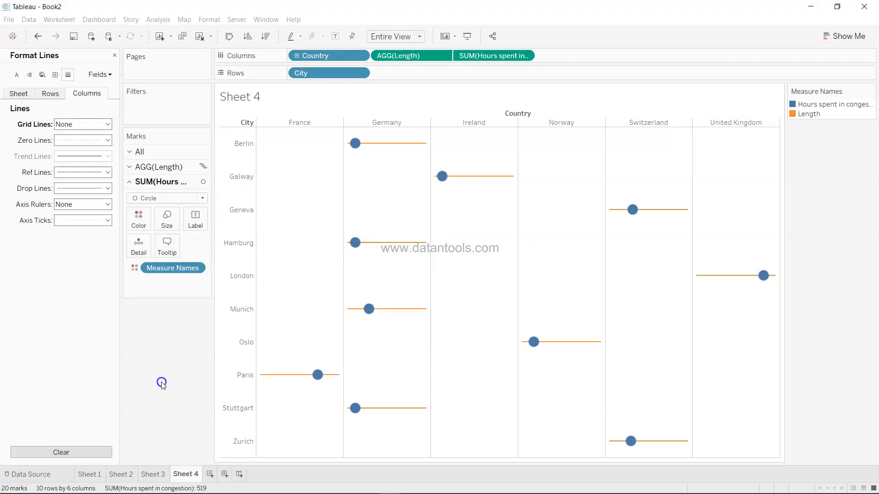
Label the circles with Hours spent in congestion and set the labels' horizontal alignment to center.
{"action": "left_click", "coordinate": [115, 55]}
{"action": "left_click", "coordinate": [90, 294]}
{"action": "left_click_drag", "start_coordinate": [89, 295], "coordinate": [196, 218]}
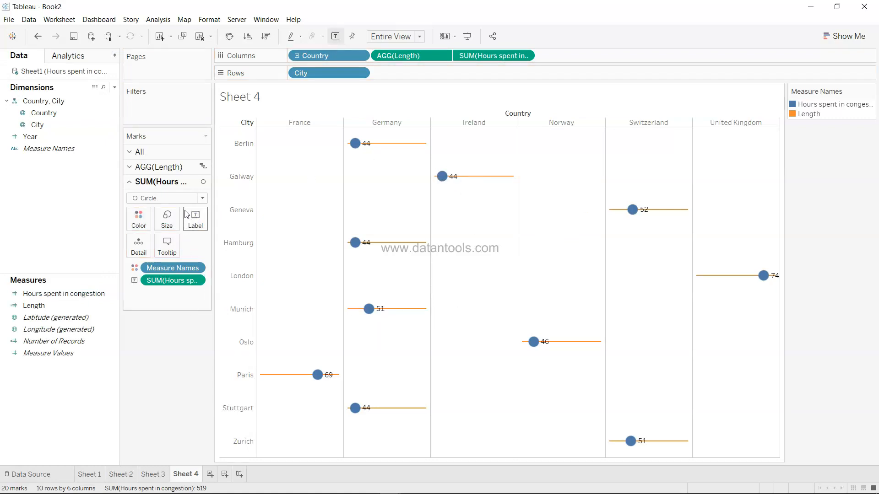
{"action": "left_click", "coordinate": [196, 223]}
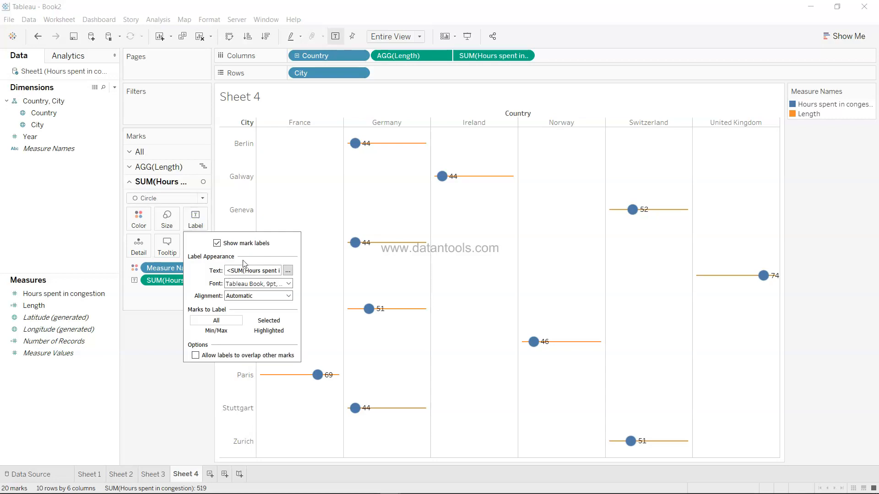
{"action": "left_click", "coordinate": [263, 298]}
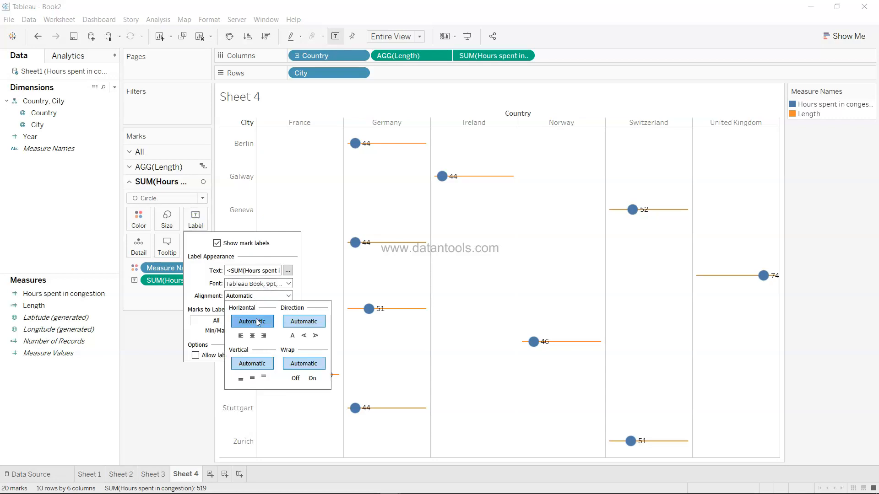
{"action": "left_click", "coordinate": [252, 336]}
{"action": "mouse_move", "coordinate": [439, 182]}
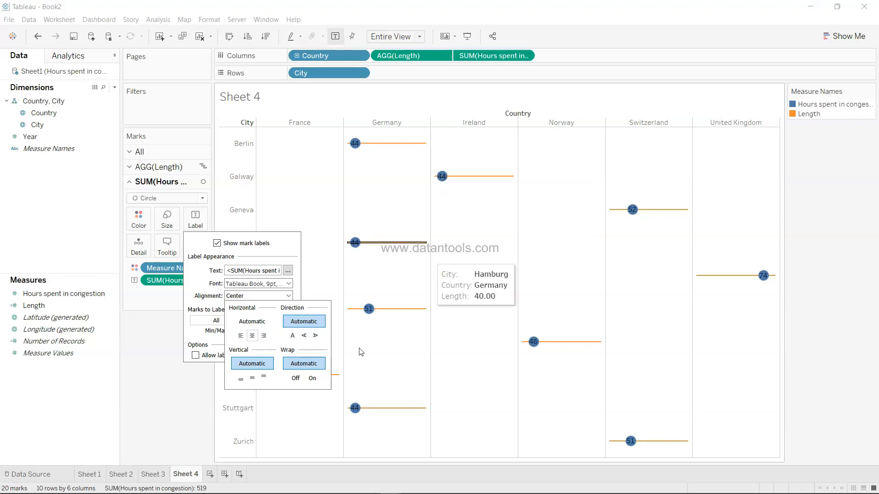
Set the circle labels' font to Tableau Bold in white.
{"action": "left_click", "coordinate": [268, 285]}
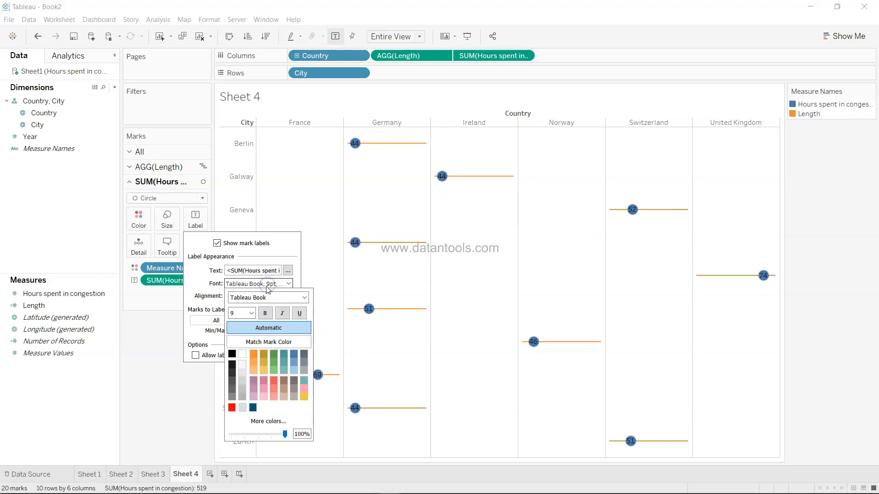
{"action": "left_click", "coordinate": [303, 298]}
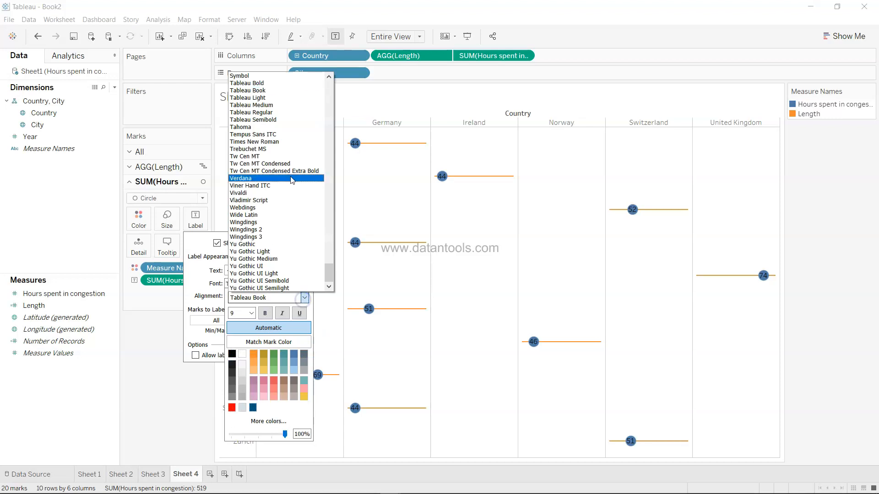
{"action": "left_click", "coordinate": [288, 83]}
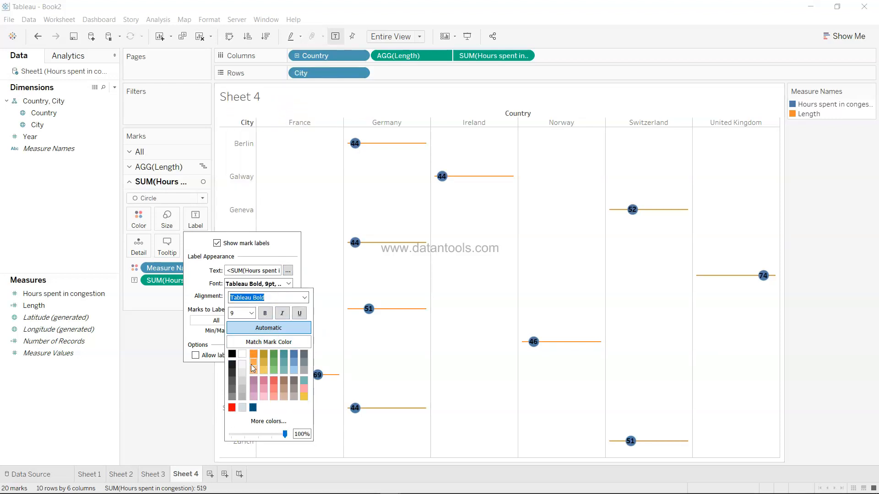
{"action": "left_click", "coordinate": [243, 356]}
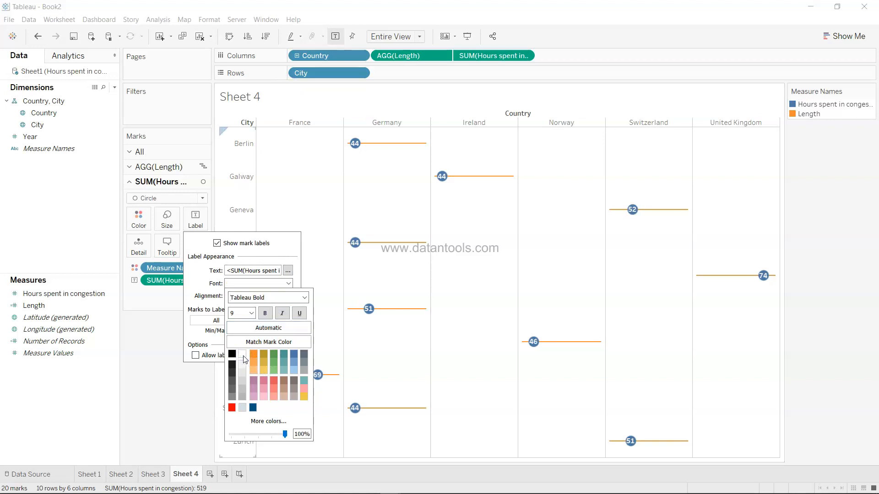
{"action": "left_click", "coordinate": [472, 255]}
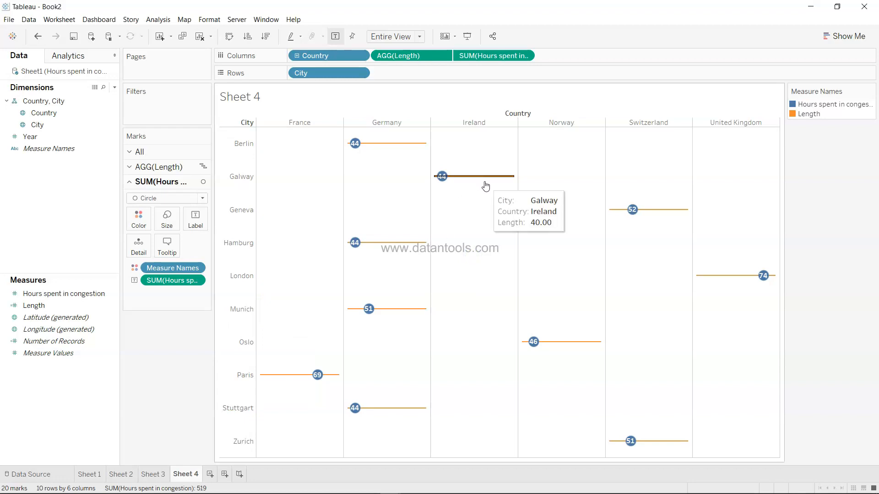
View the finished chart in presentation mode, examine the London mark, and return to the worksheet.
{"action": "left_click", "coordinate": [466, 40]}
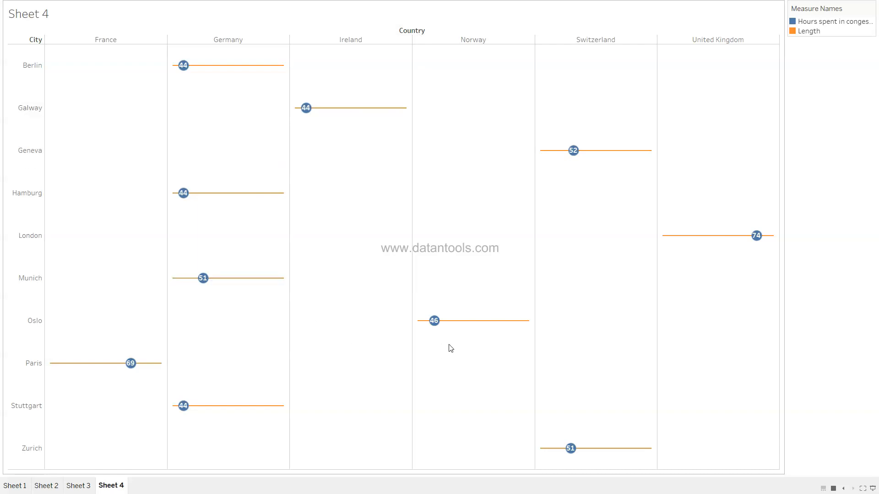
{"action": "mouse_move", "coordinate": [579, 167]}
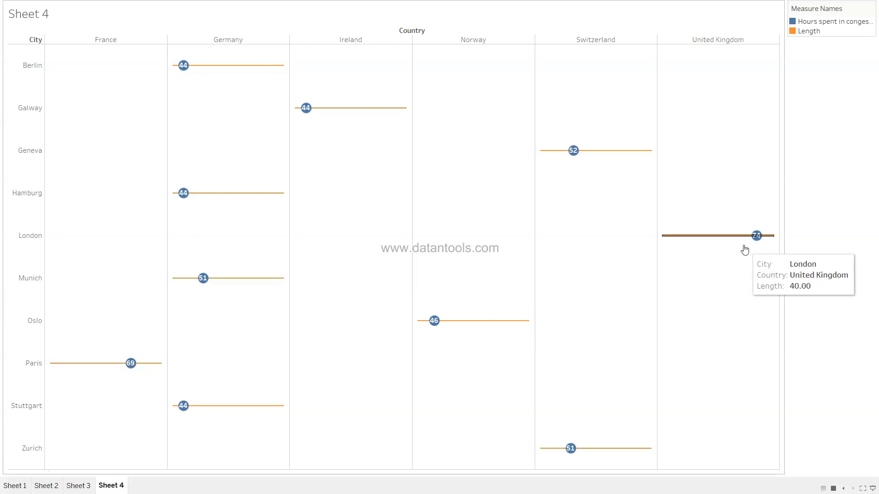
{"action": "mouse_move", "coordinate": [757, 242]}
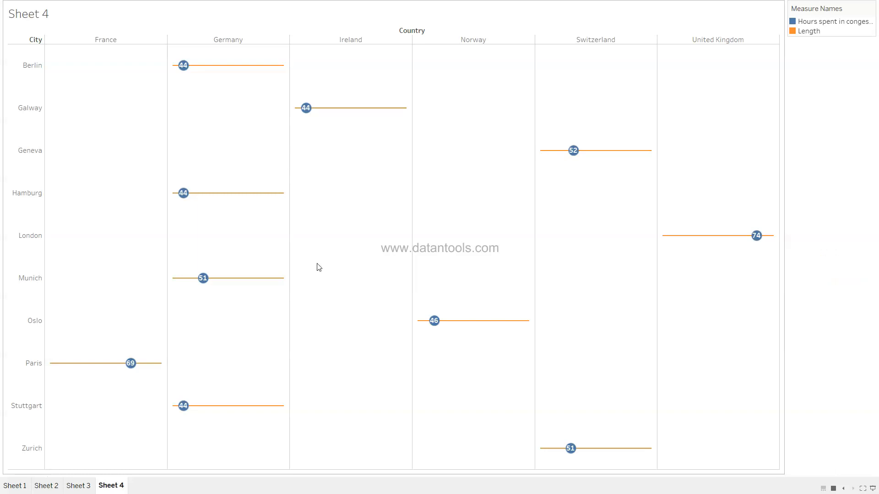
{"action": "key", "text": "Escape"}
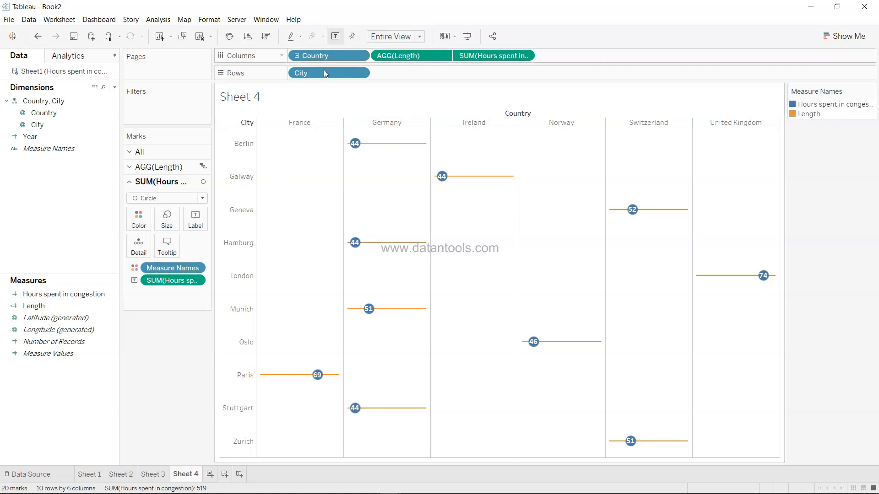
Remove the Country dimension from Columns so the chart is broken down by City only.
{"action": "left_click_drag", "start_coordinate": [326, 55], "coordinate": [163, 368]}
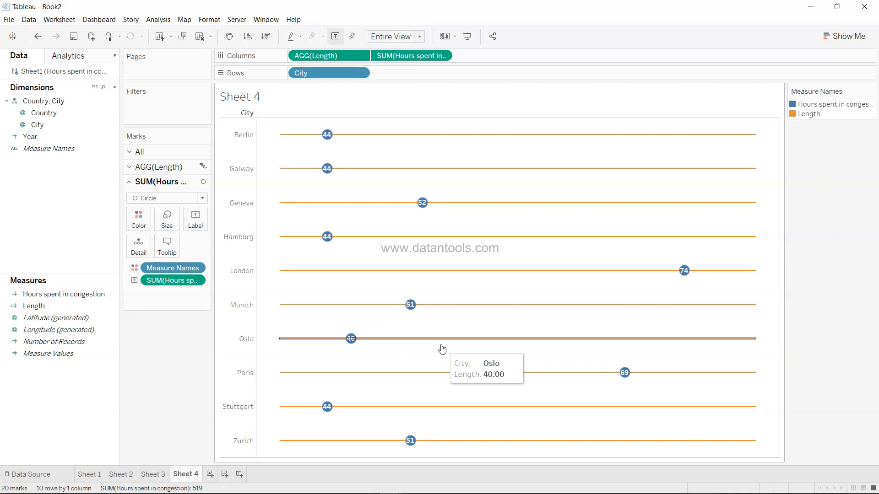
{"action": "left_click", "coordinate": [161, 389]}
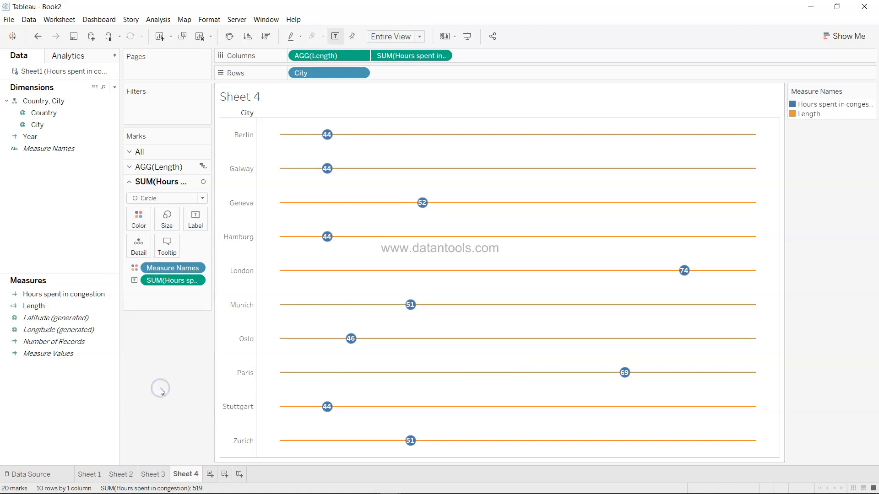